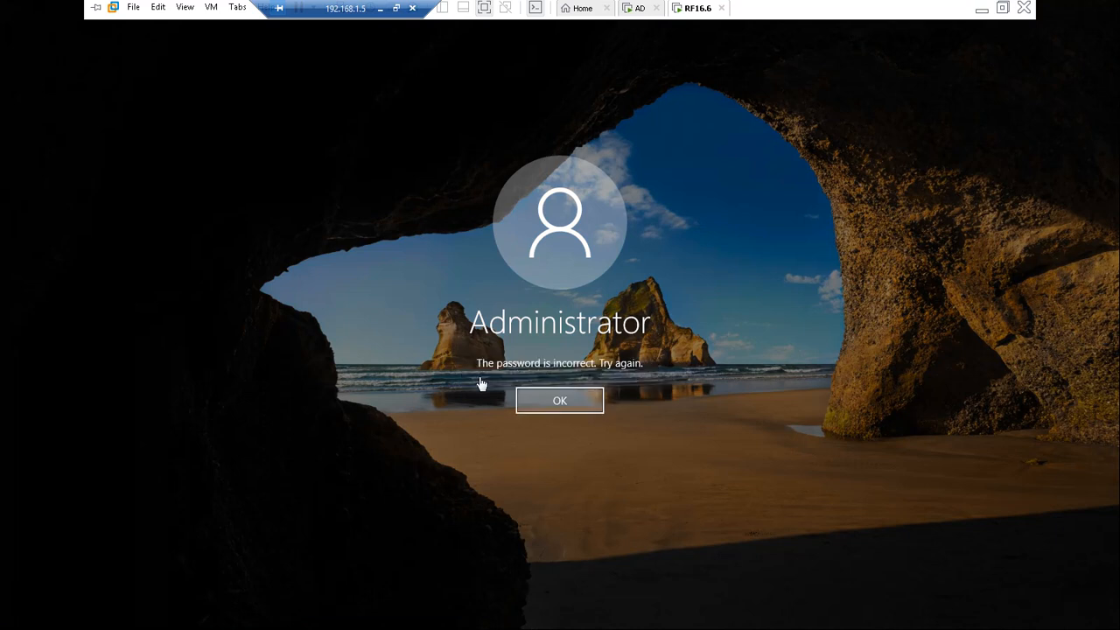
Sign back in with the account password and review user1's routing code 100, closing it unchanged
click(550, 400)
text(P)
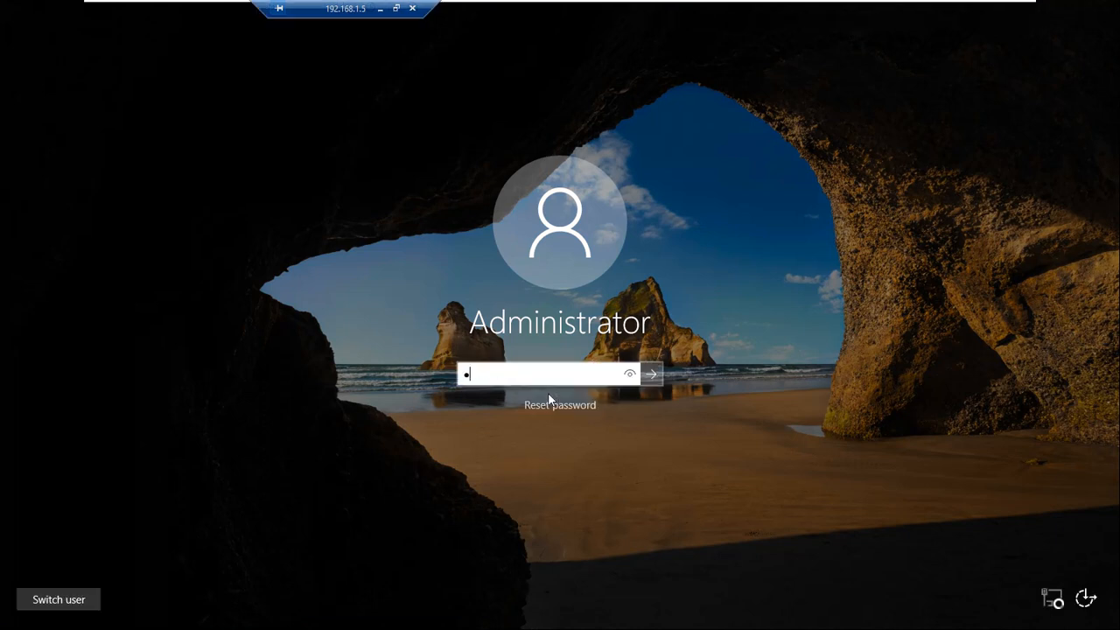
text(@ssw0rd1)
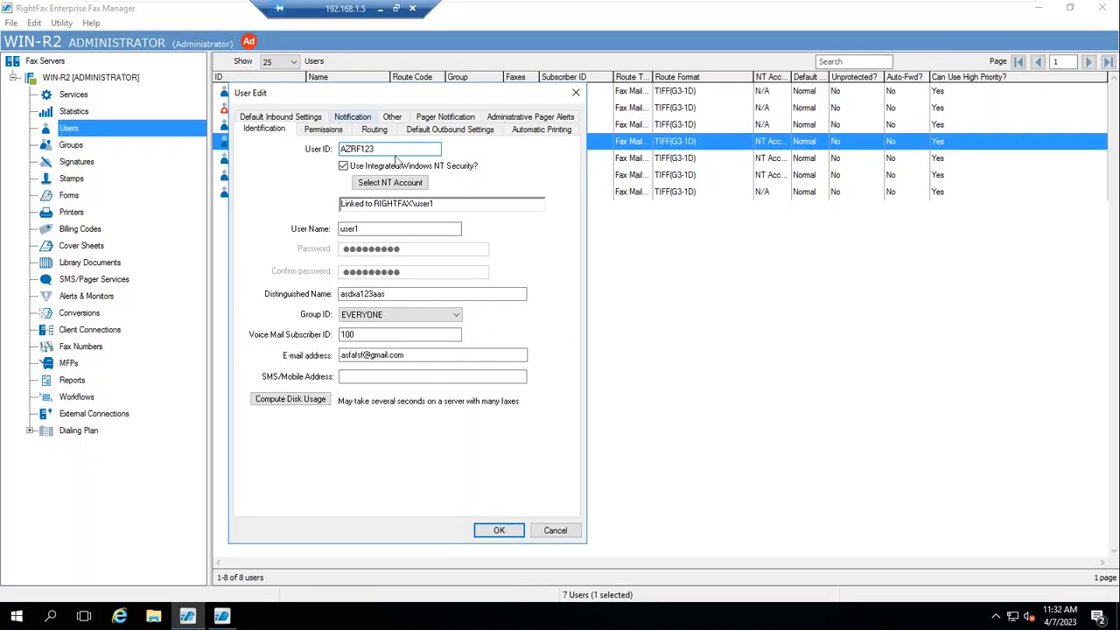
click(375, 131)
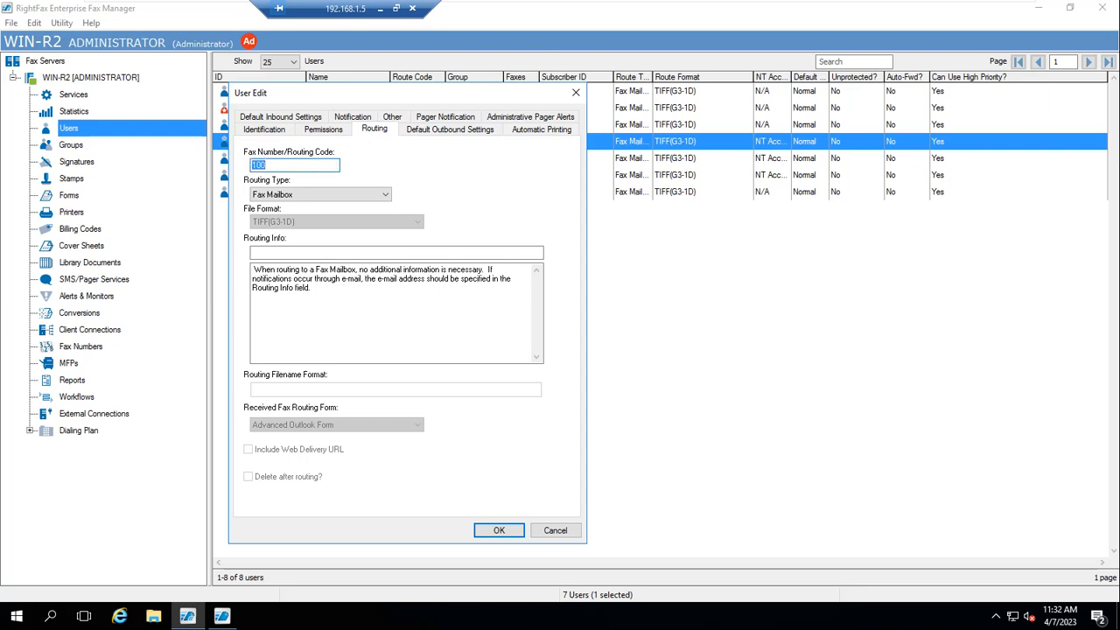
drag(418, 93, 697, 124)
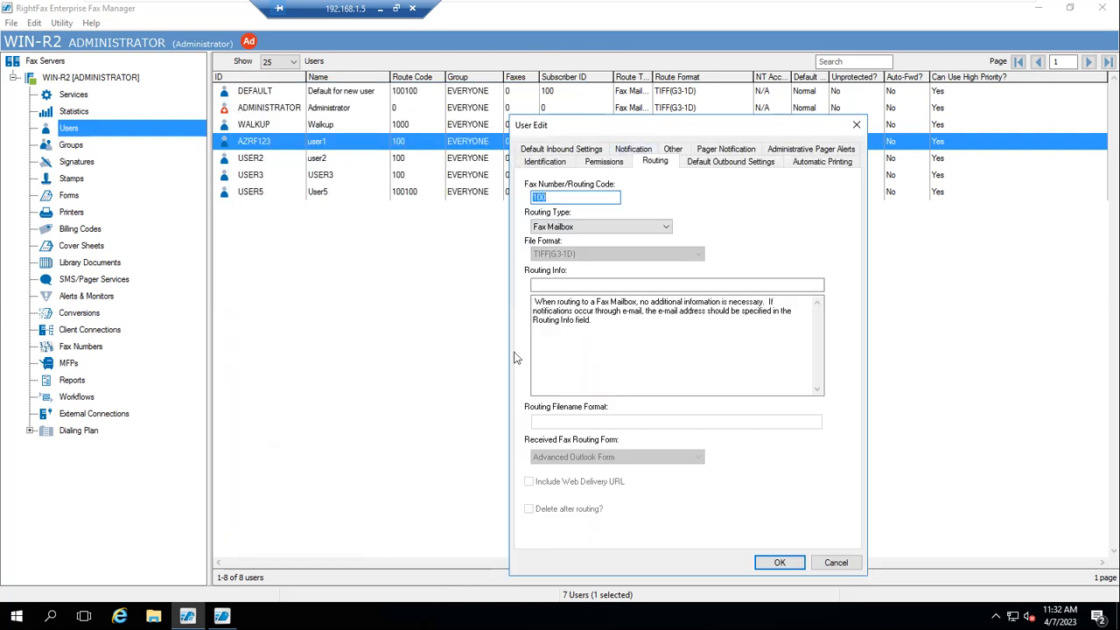
click(841, 562)
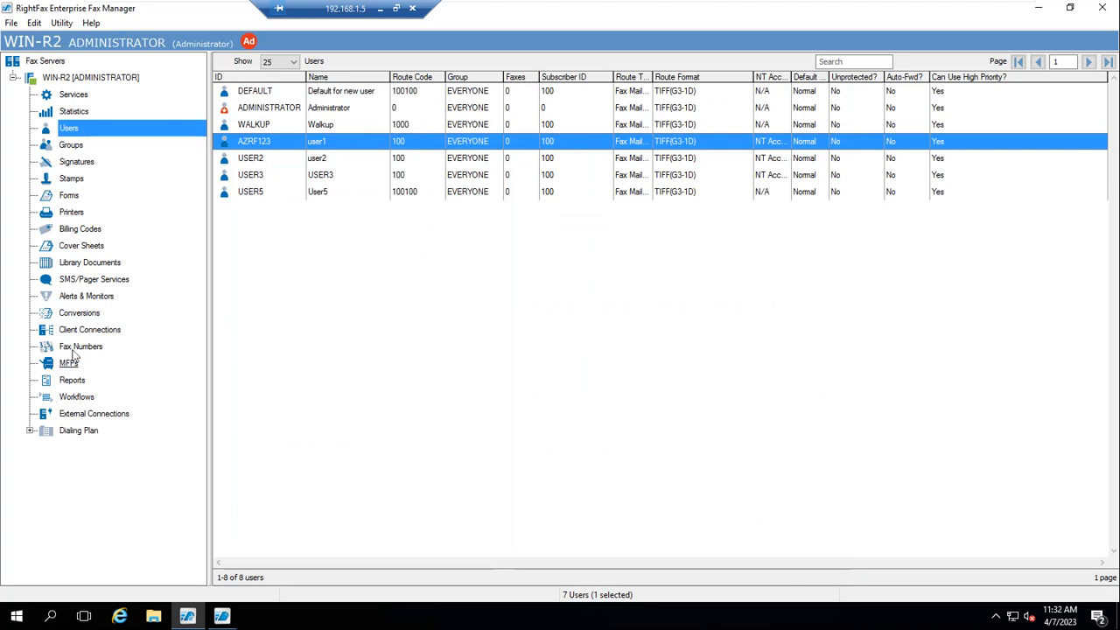
Add a new fax number range starting at 100001 and ending at 100020
click(77, 349)
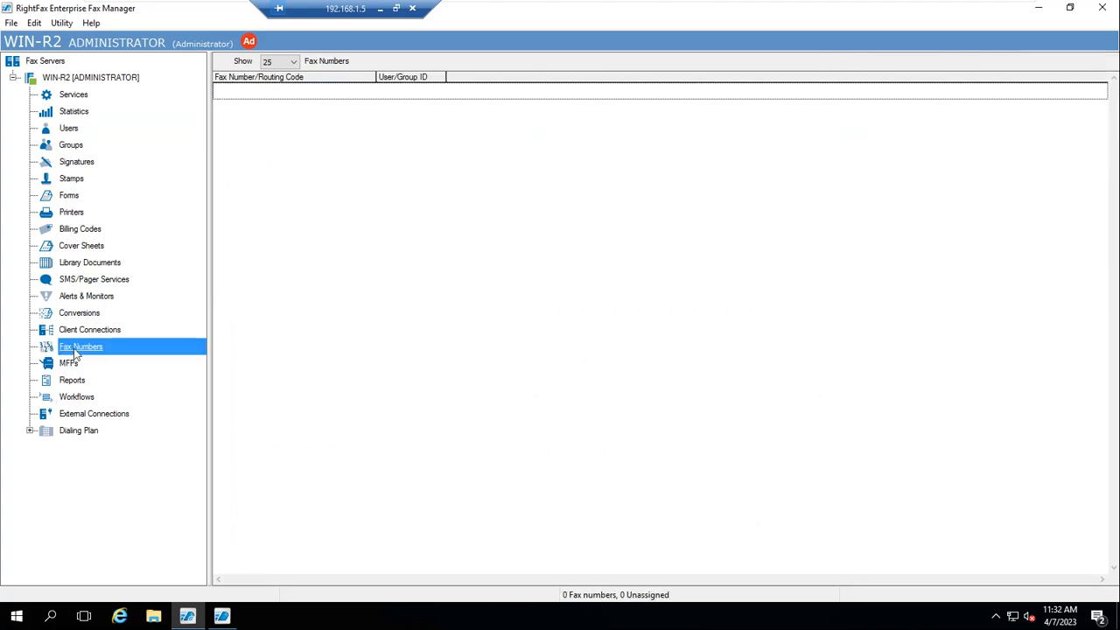
right_click(75, 353)
click(98, 356)
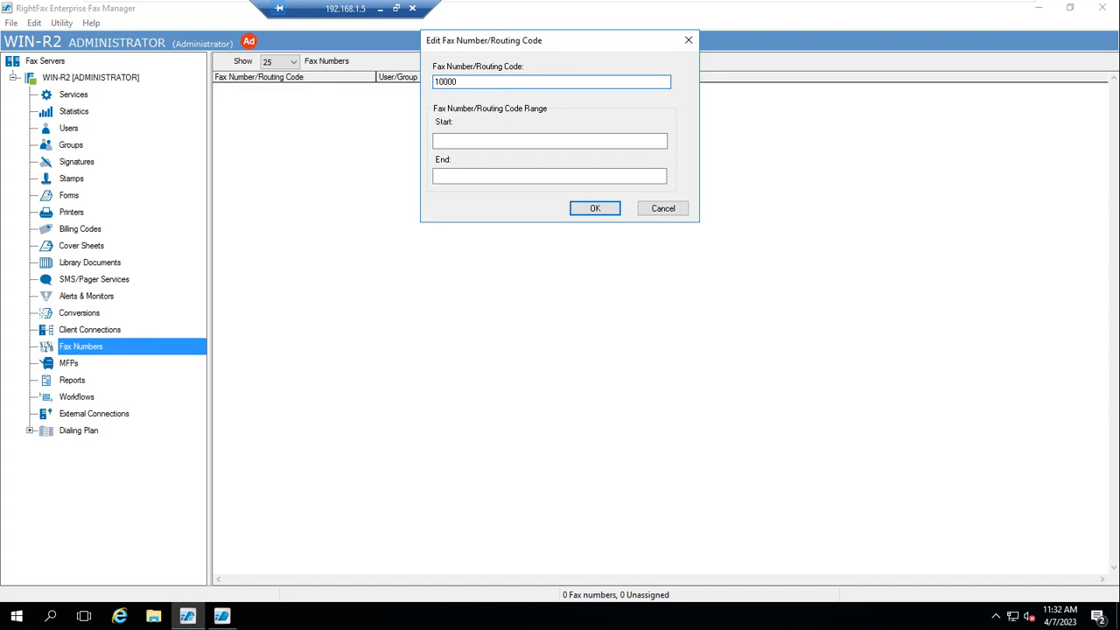
click(504, 147)
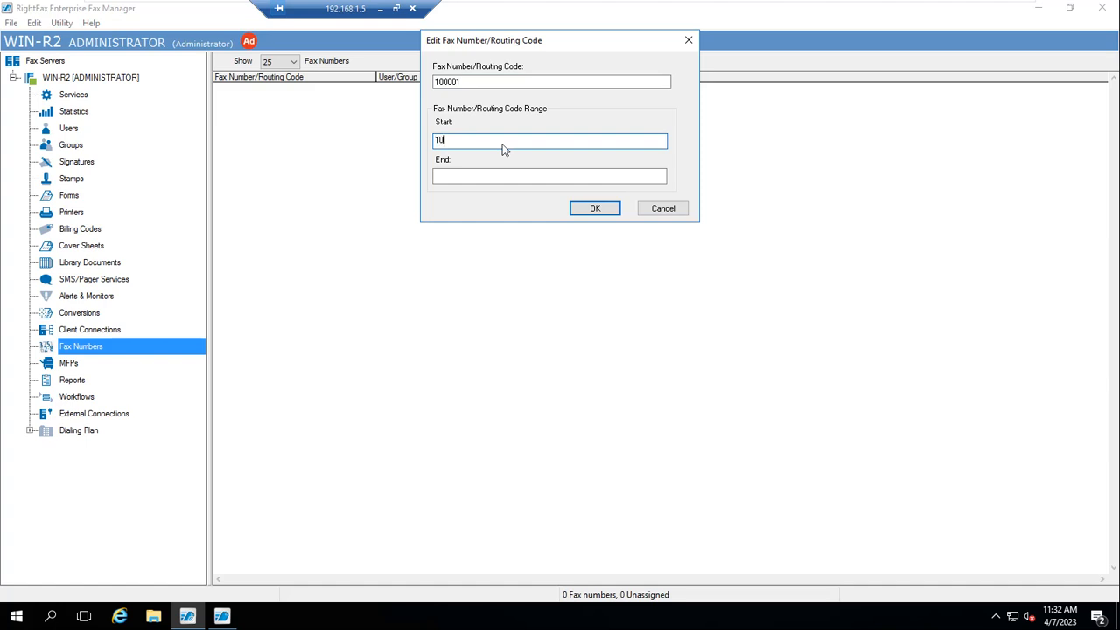
click(480, 179)
text(1000)
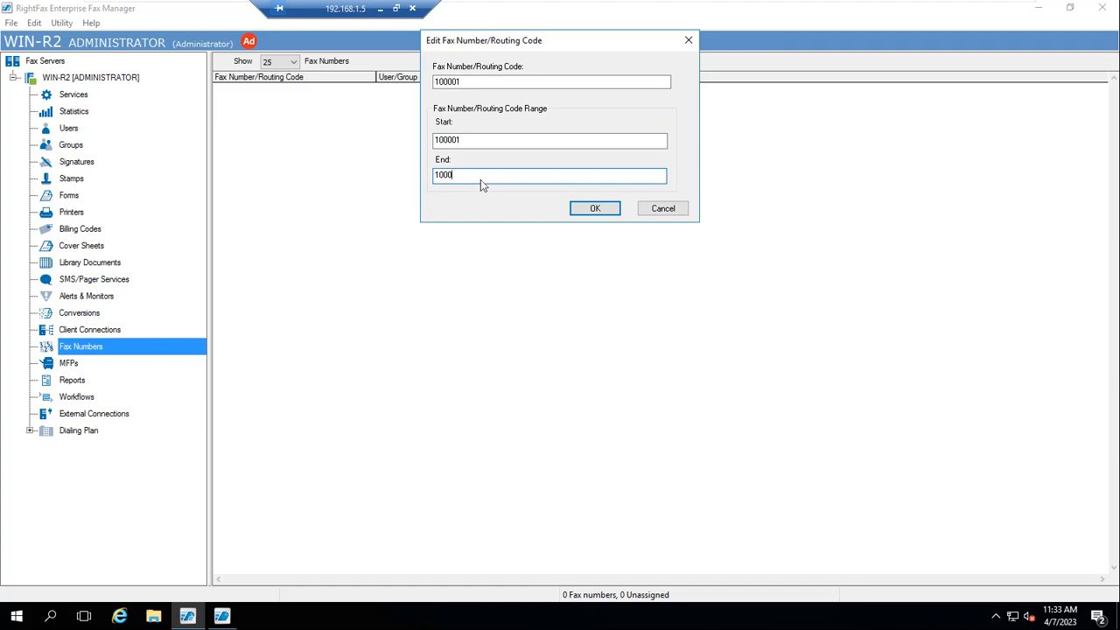
text(020)
click(594, 208)
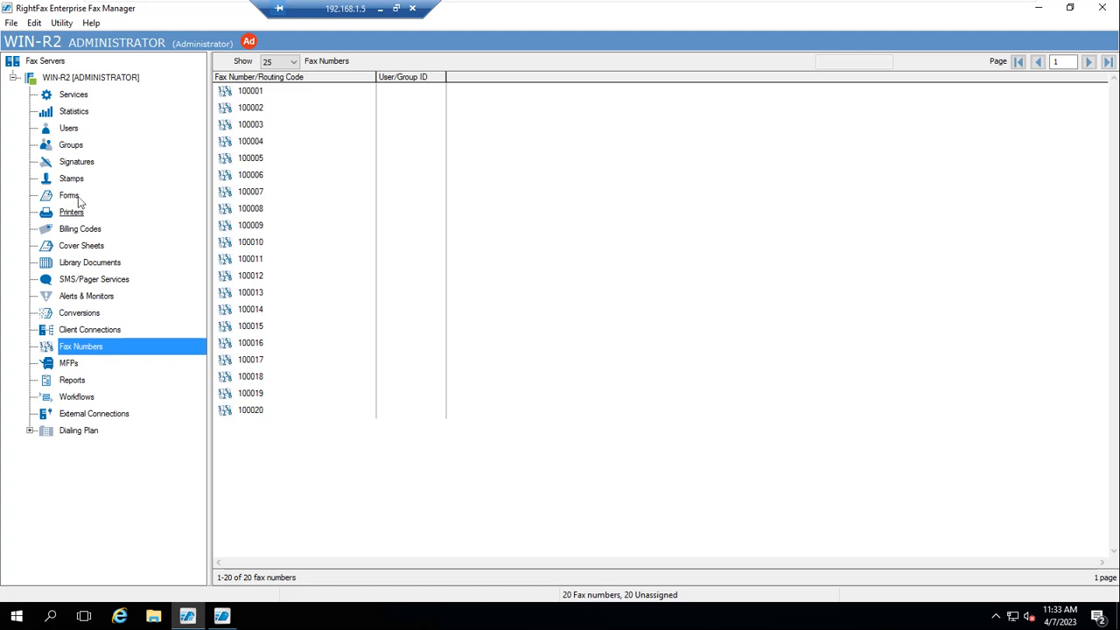
click(73, 129)
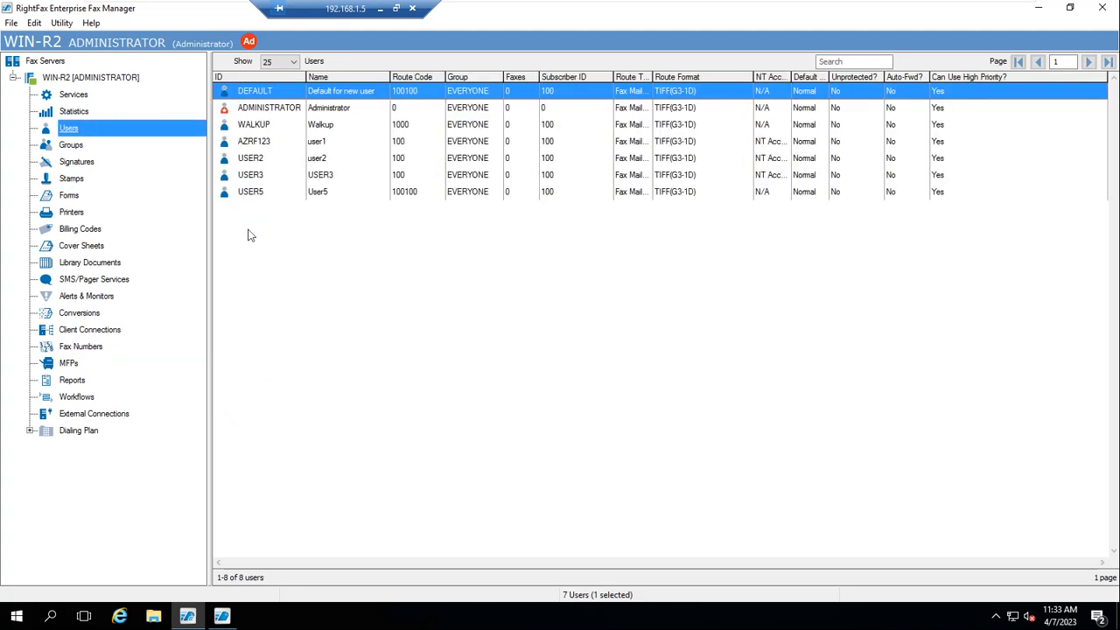
double_click(253, 157)
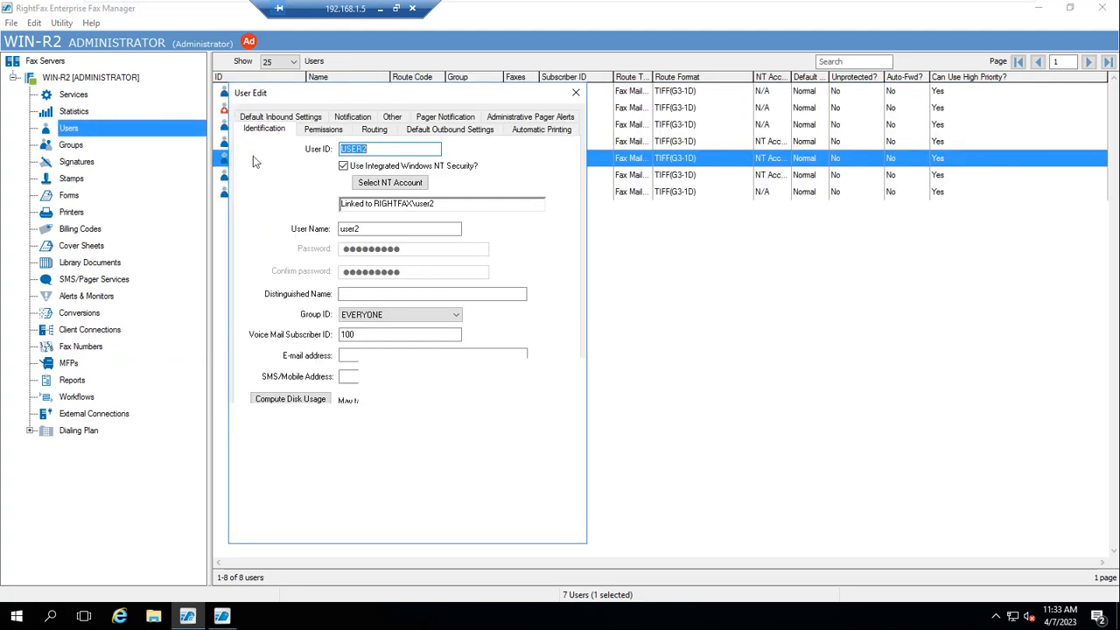
click(385, 132)
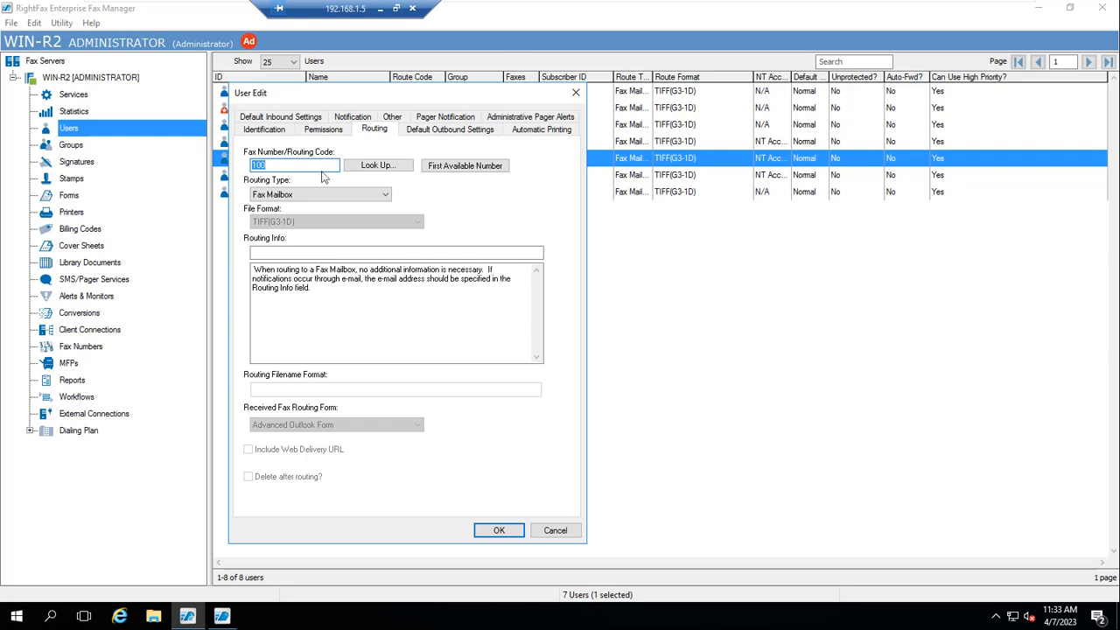
click(555, 530)
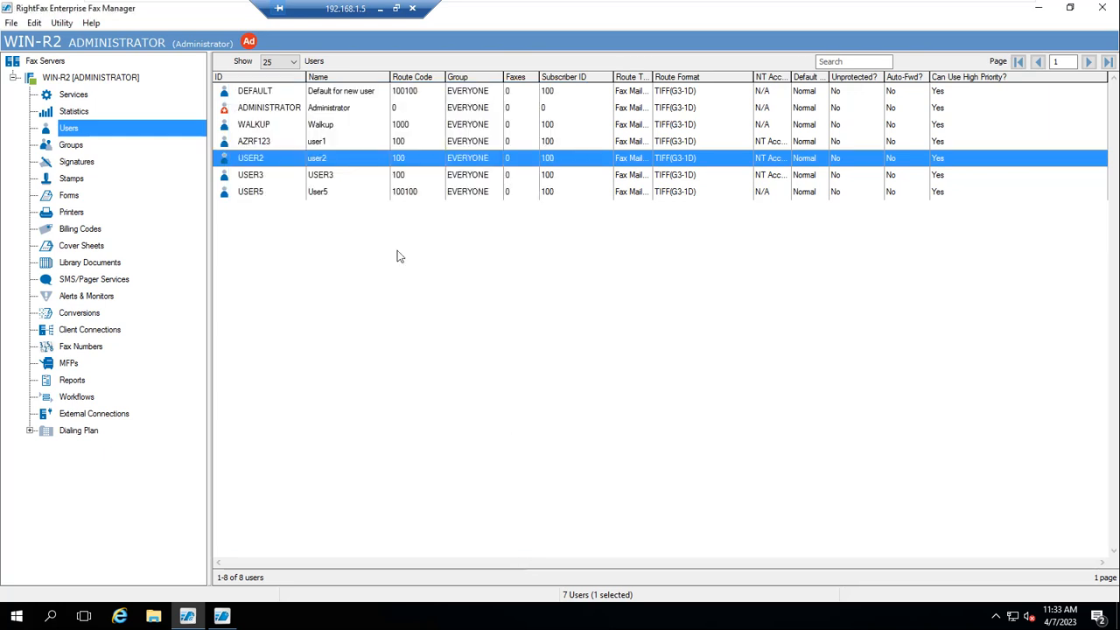
double_click(260, 176)
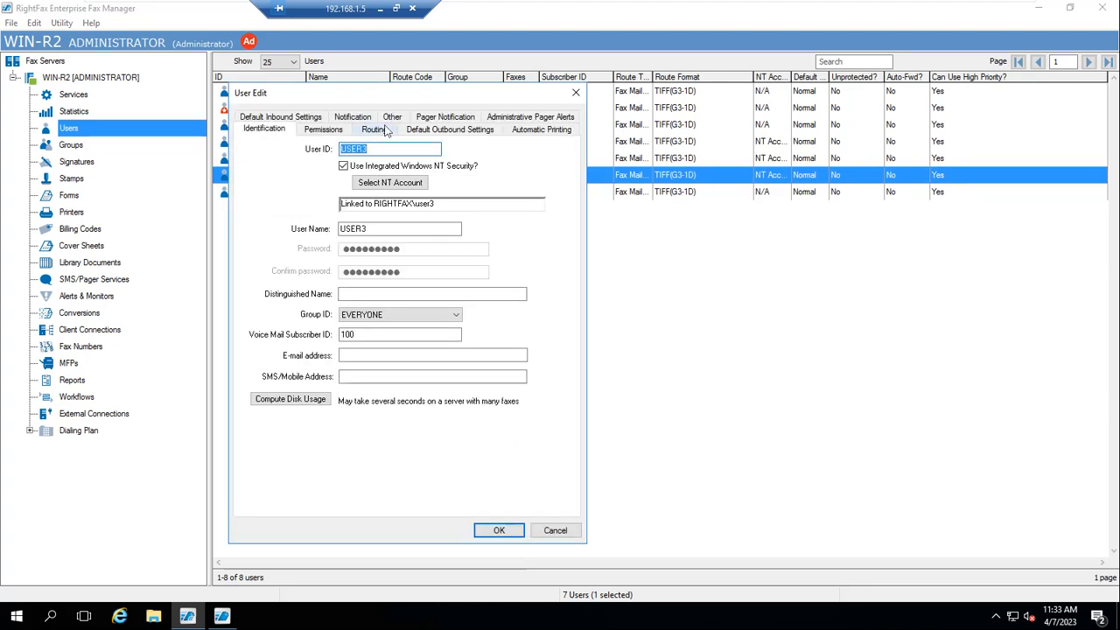
click(385, 129)
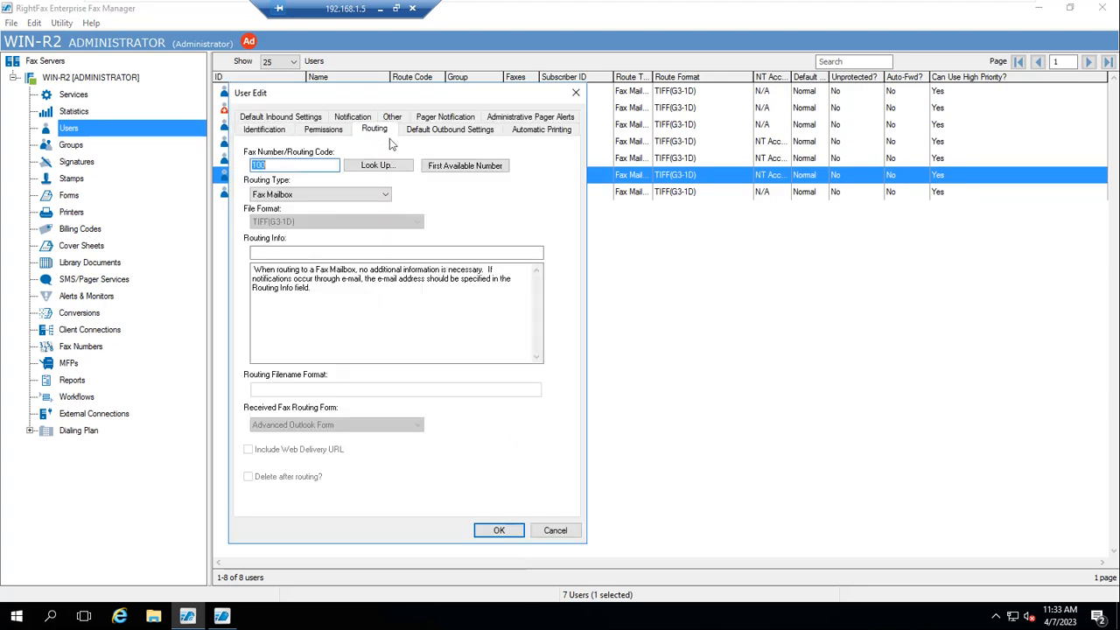
click(575, 94)
click(70, 350)
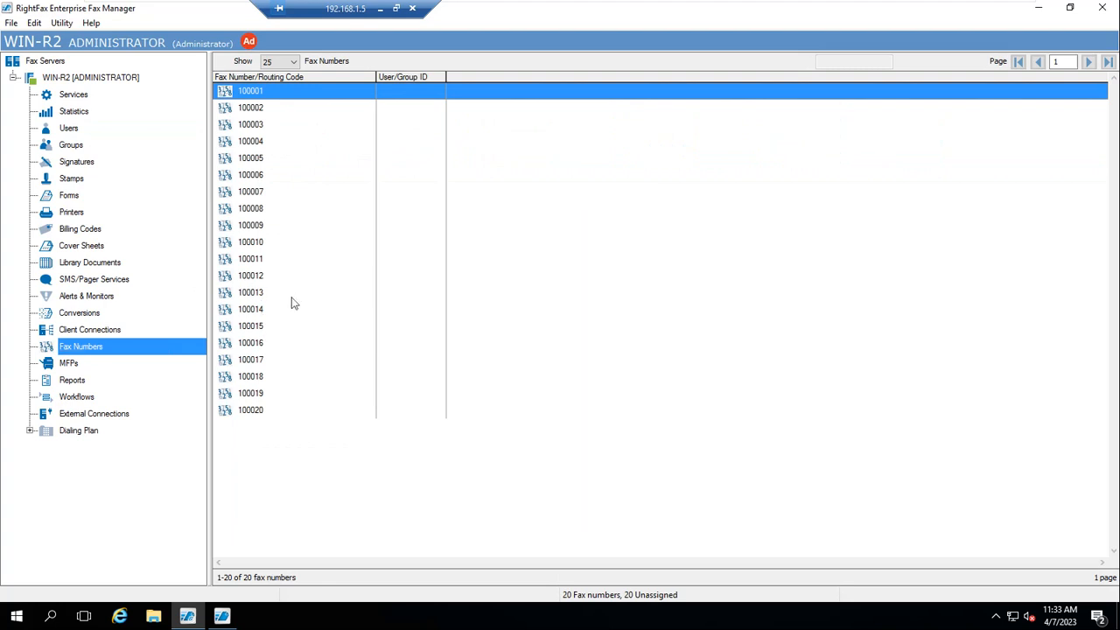
Delete all twenty fax numbers from the Fax Numbers list
click(292, 301)
key(ctrl+a)
right_click(250, 225)
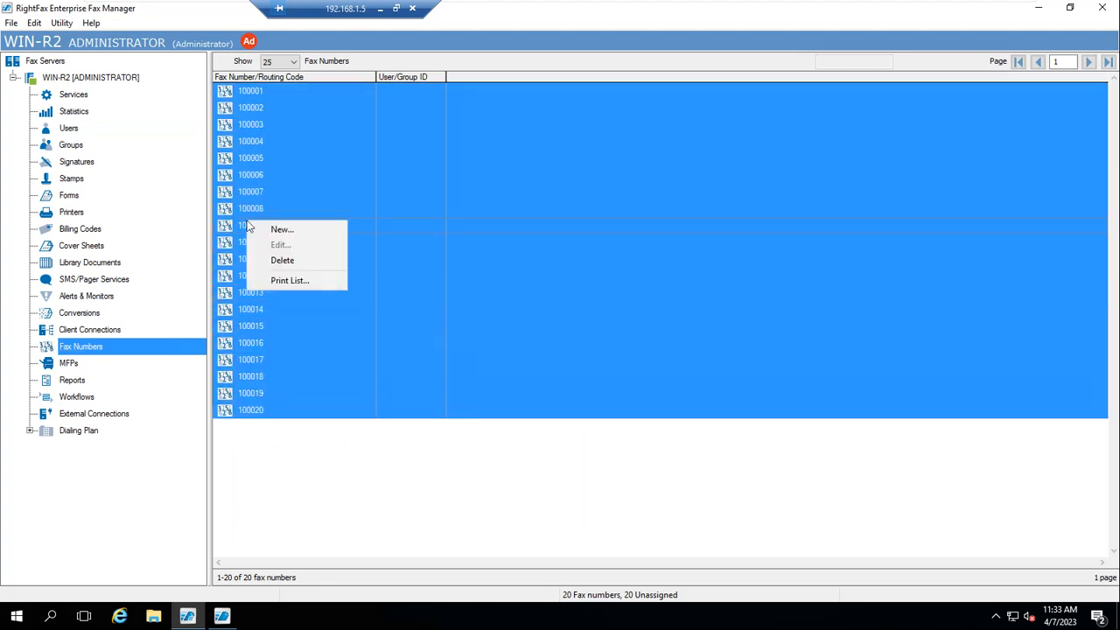
click(281, 261)
click(555, 357)
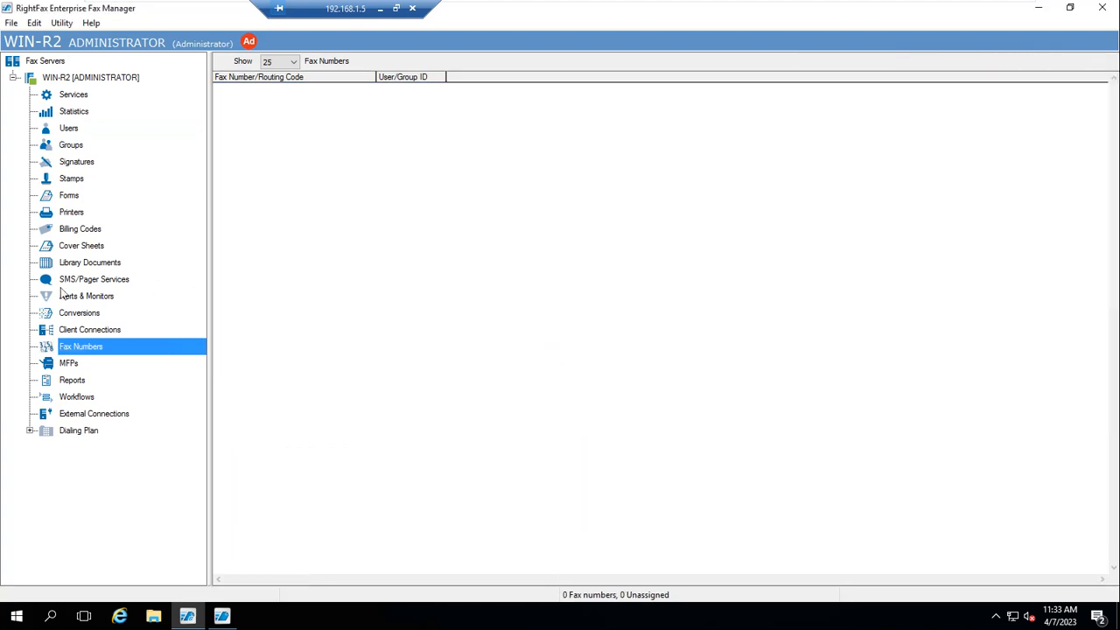
Review USER2's routing settings, close them unchanged, and return to the empty Fax Numbers list
click(69, 130)
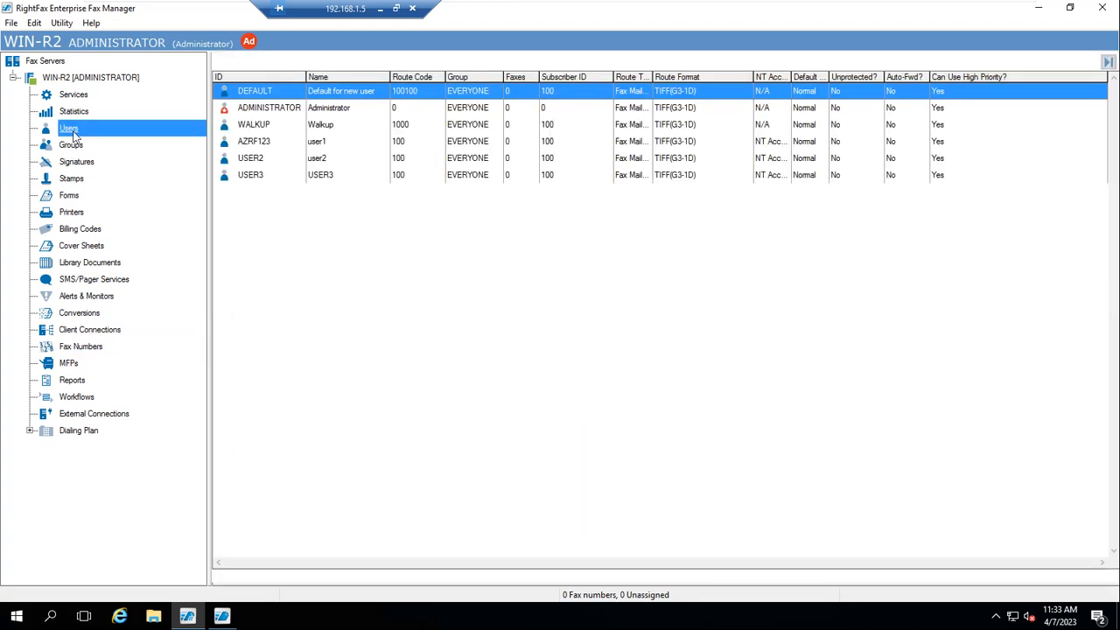
double_click(263, 163)
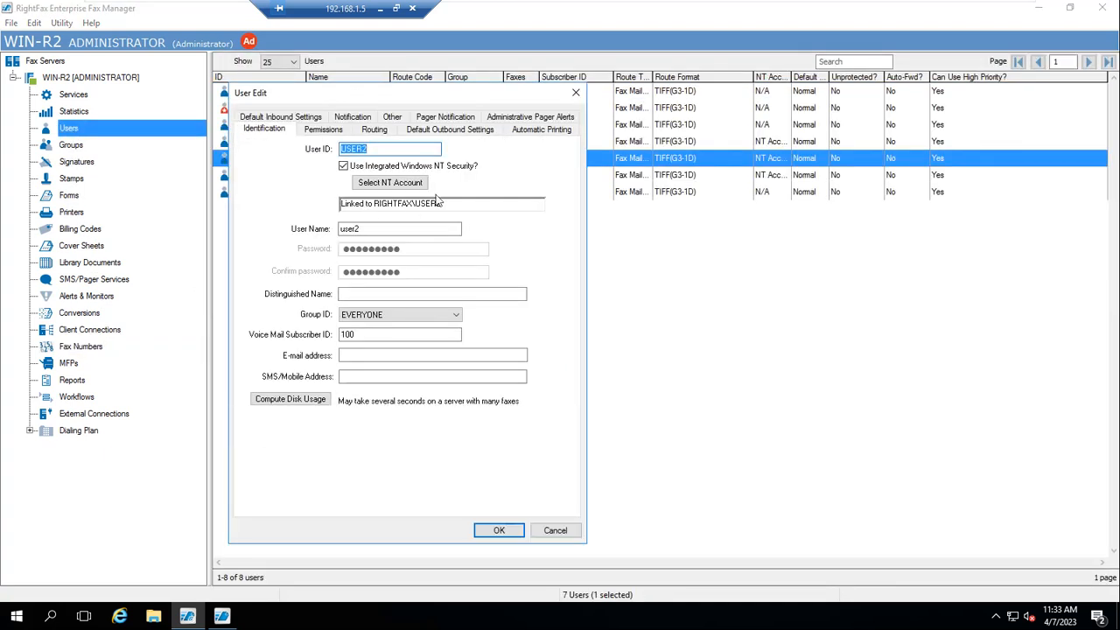
click(384, 136)
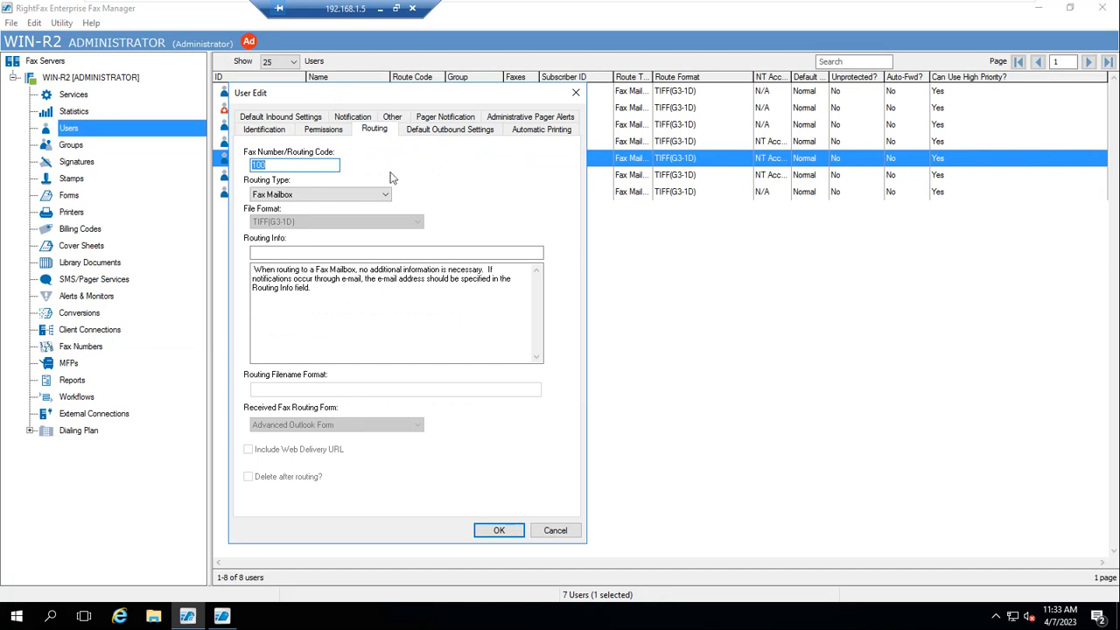
click(558, 530)
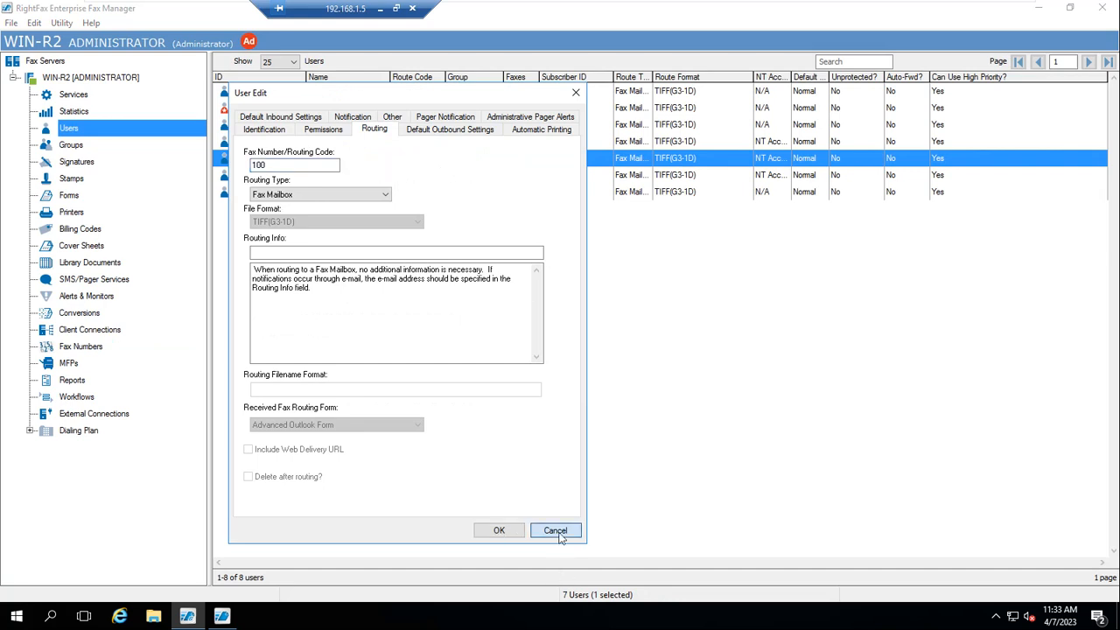
click(78, 348)
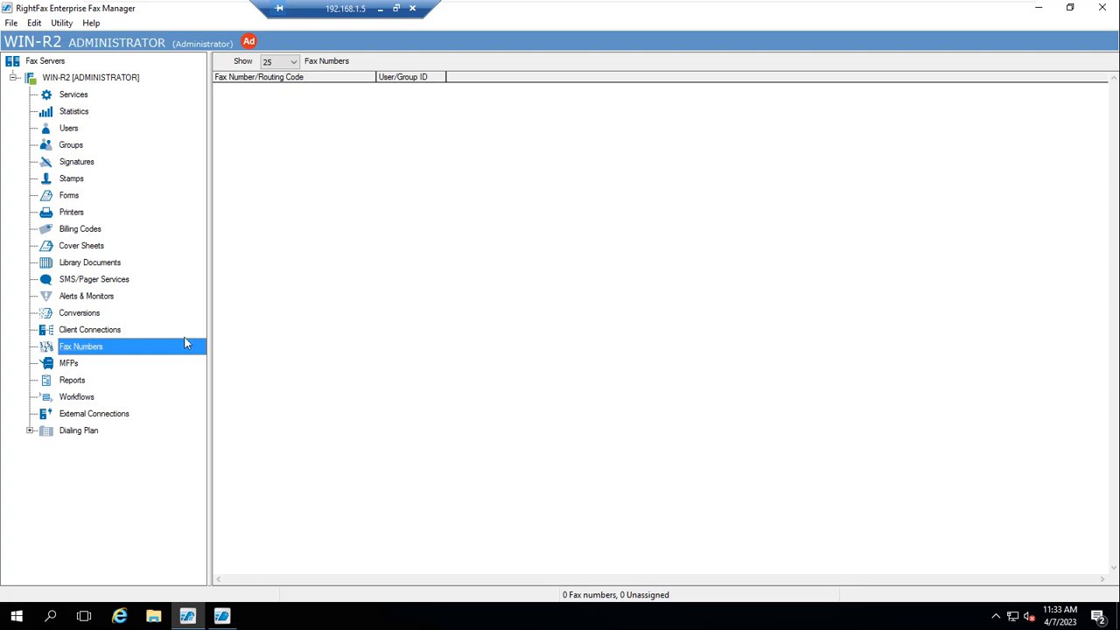
Create a new fax number range with start 1000001 and end 1000030
right_click(86, 353)
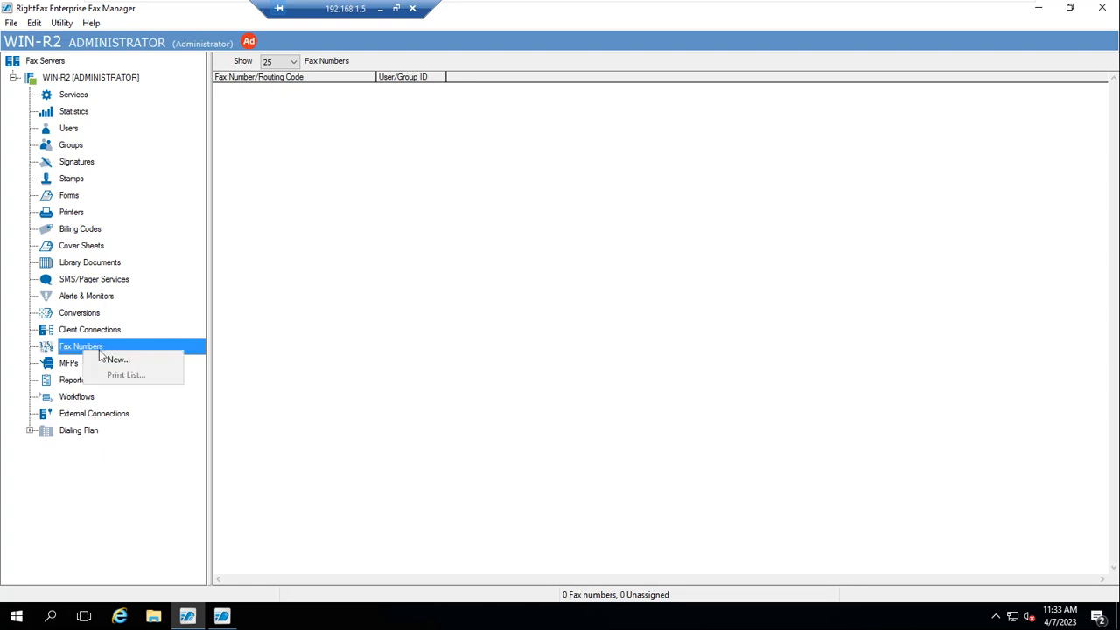
click(110, 359)
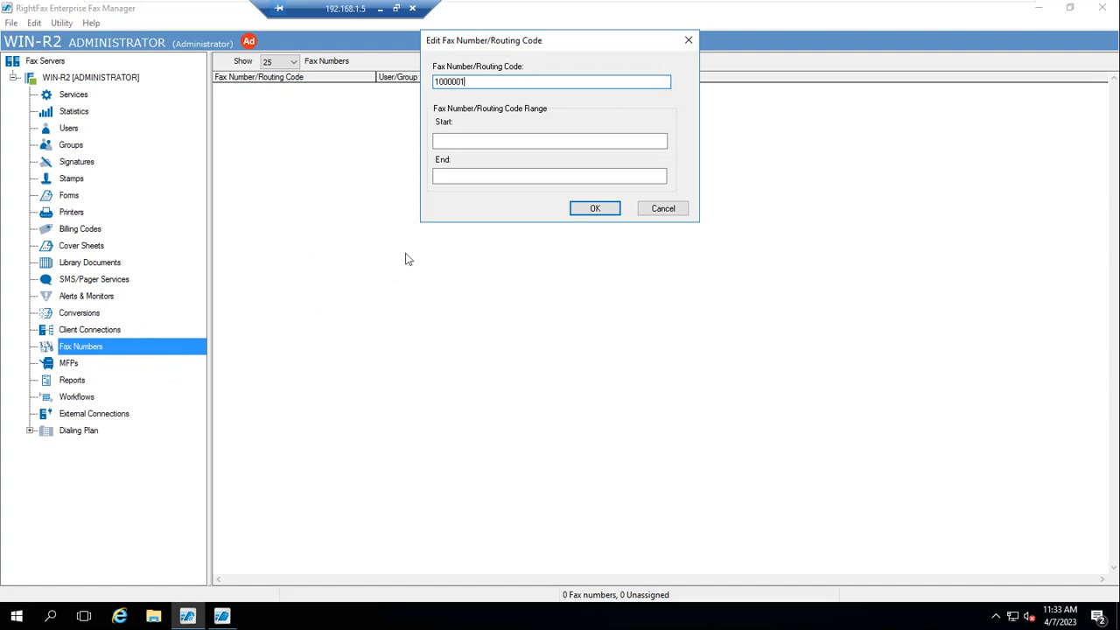
key(ctrl+a)
key(ctrl+c)
key(Tab)
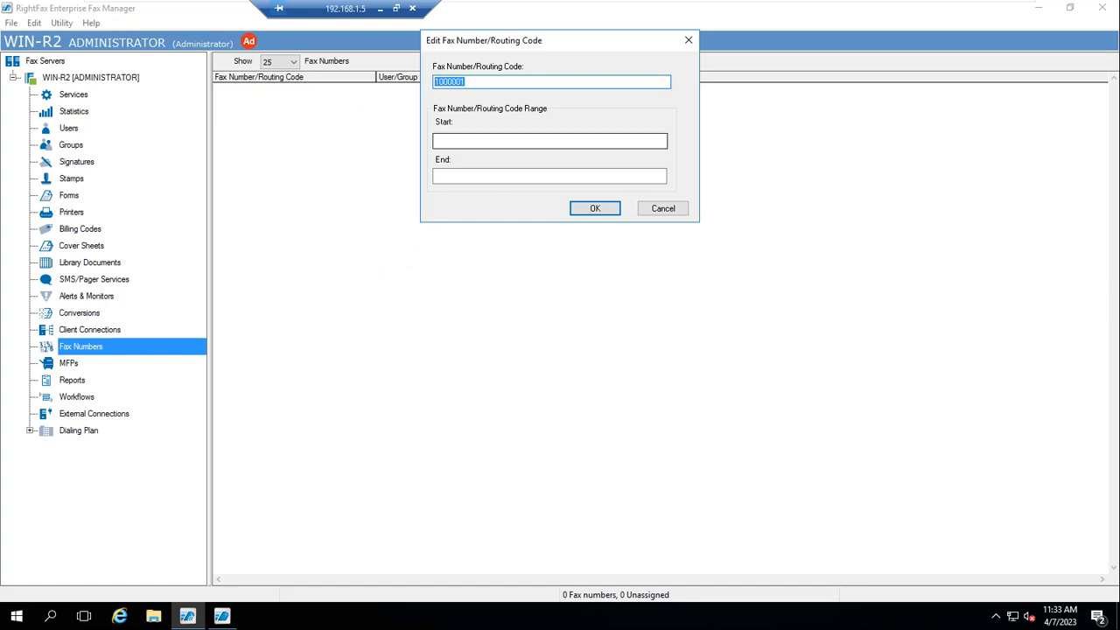
key(ctrl+v)
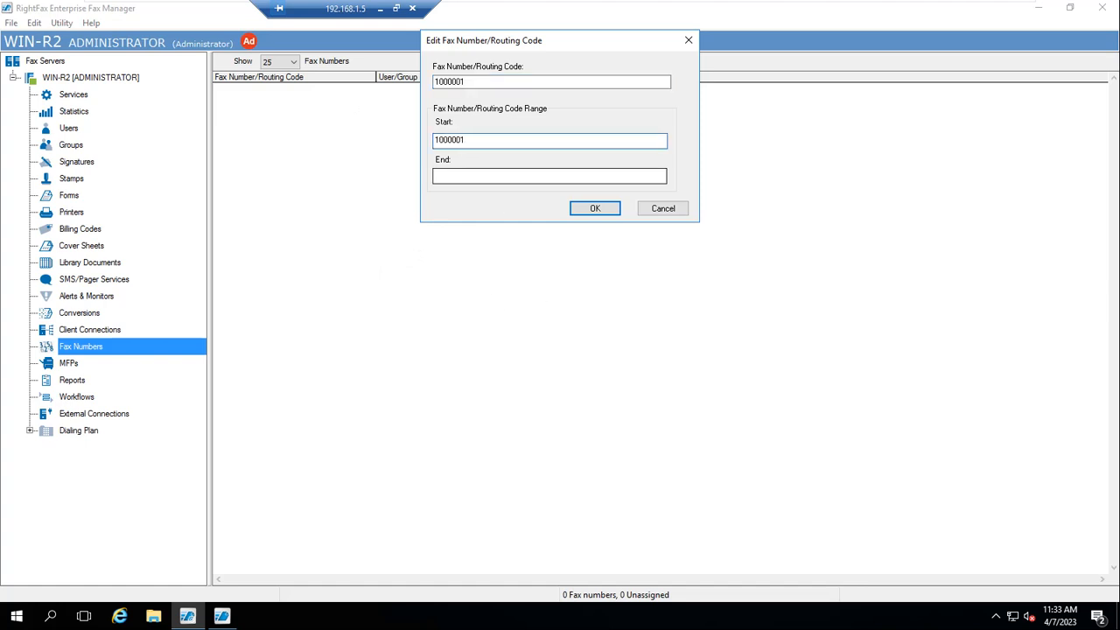
click(480, 177)
key(ctrl+v)
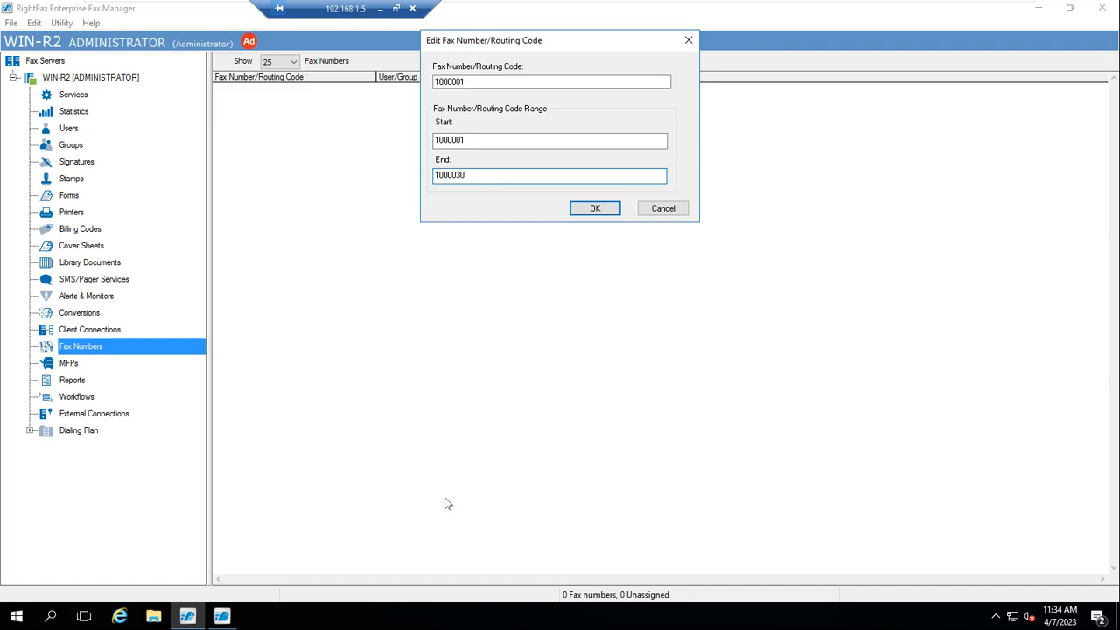
click(596, 210)
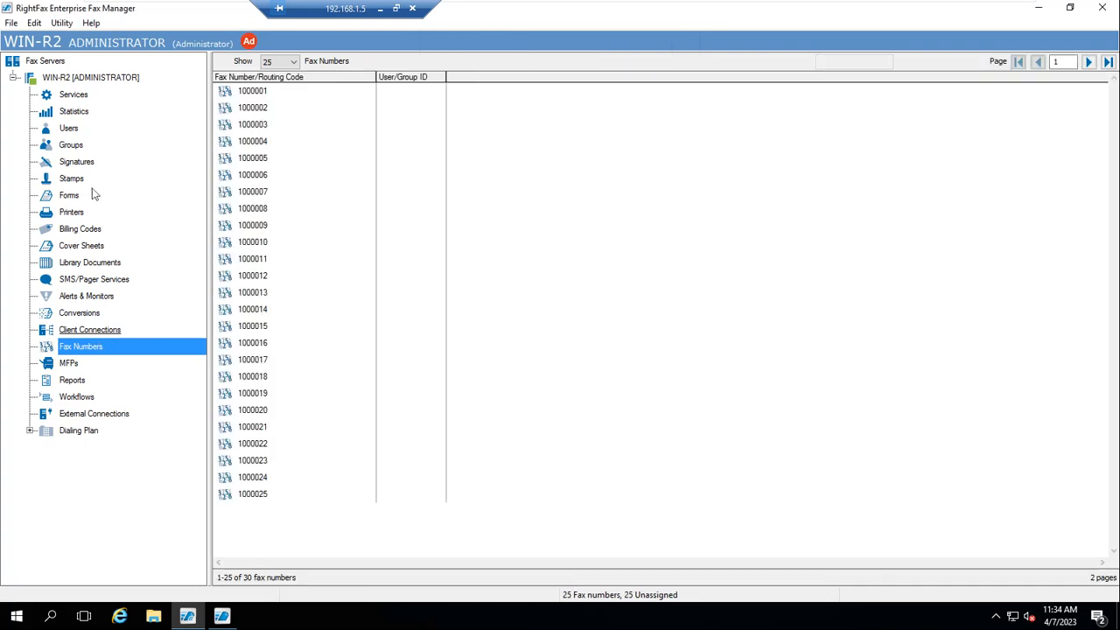
click(69, 129)
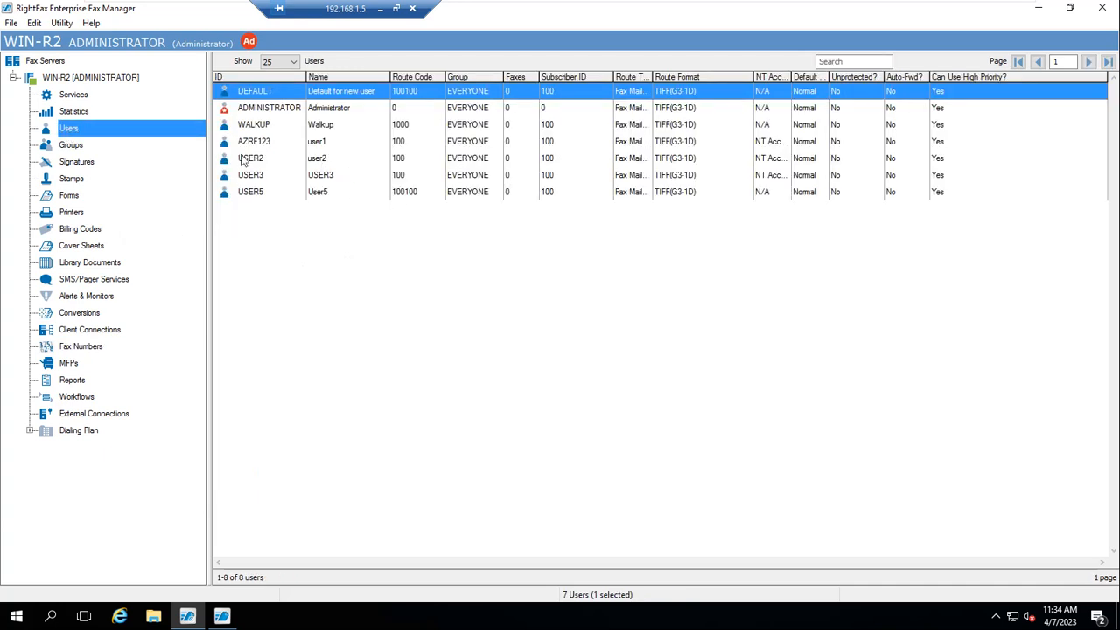
Give USER2 routing code 1000001 via First Available Number, verify it in Look Up, and save
double_click(258, 161)
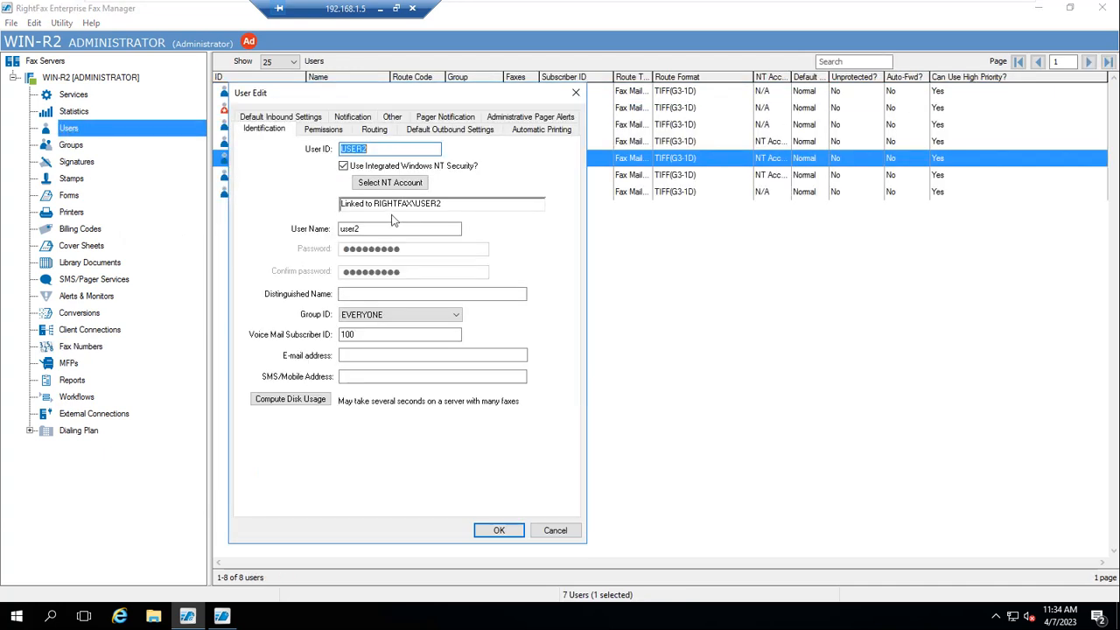
click(374, 129)
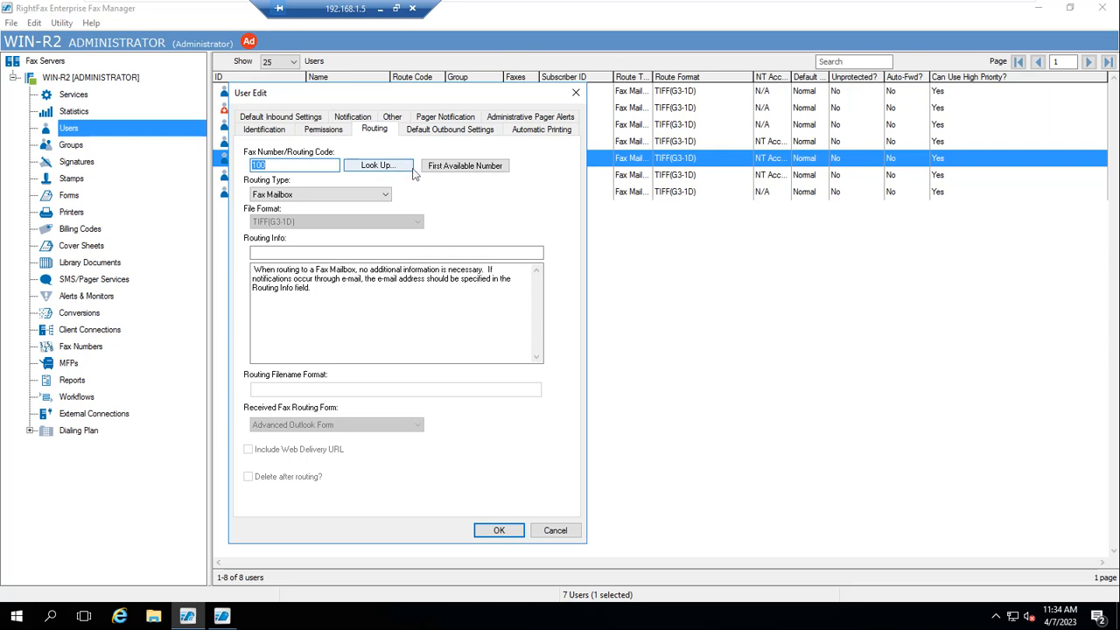
click(492, 166)
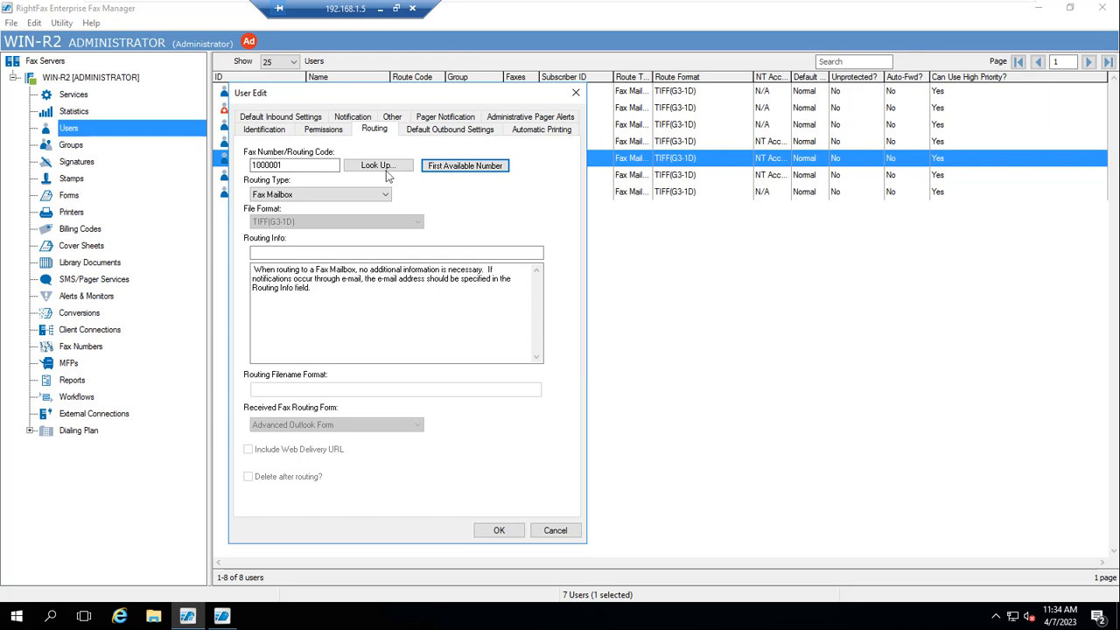
click(379, 170)
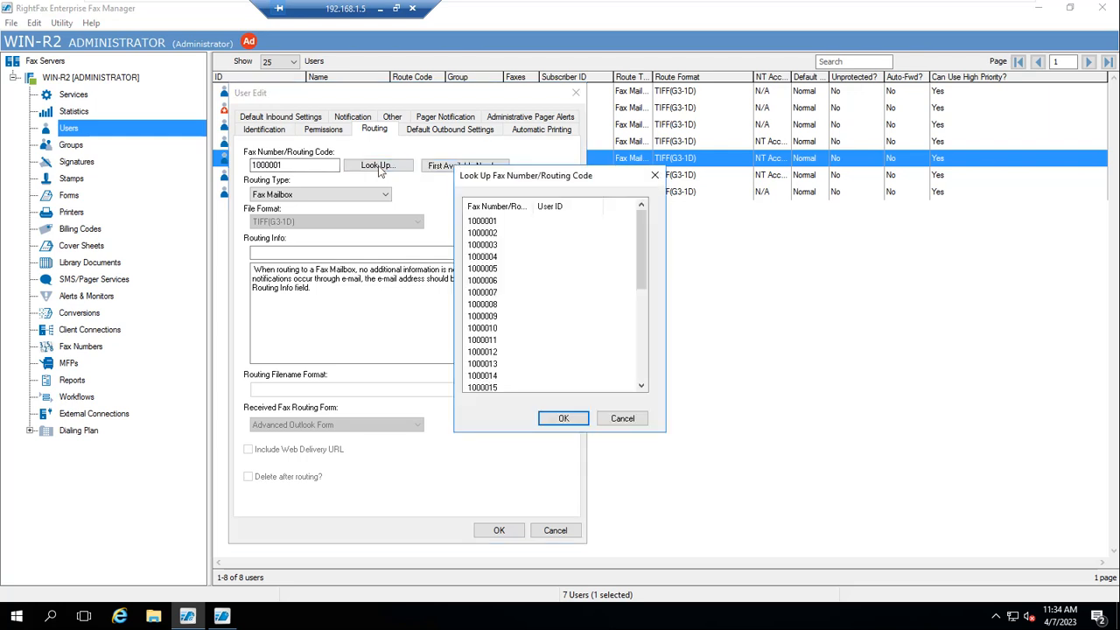
drag(642, 257, 634, 401)
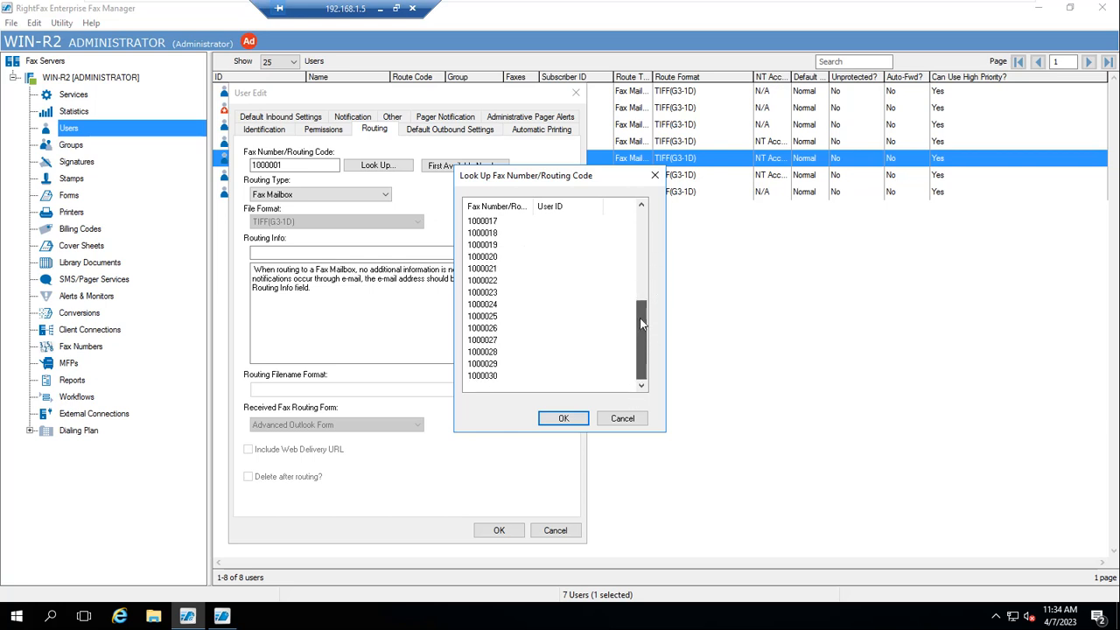
scroll(492, 249, up, 4)
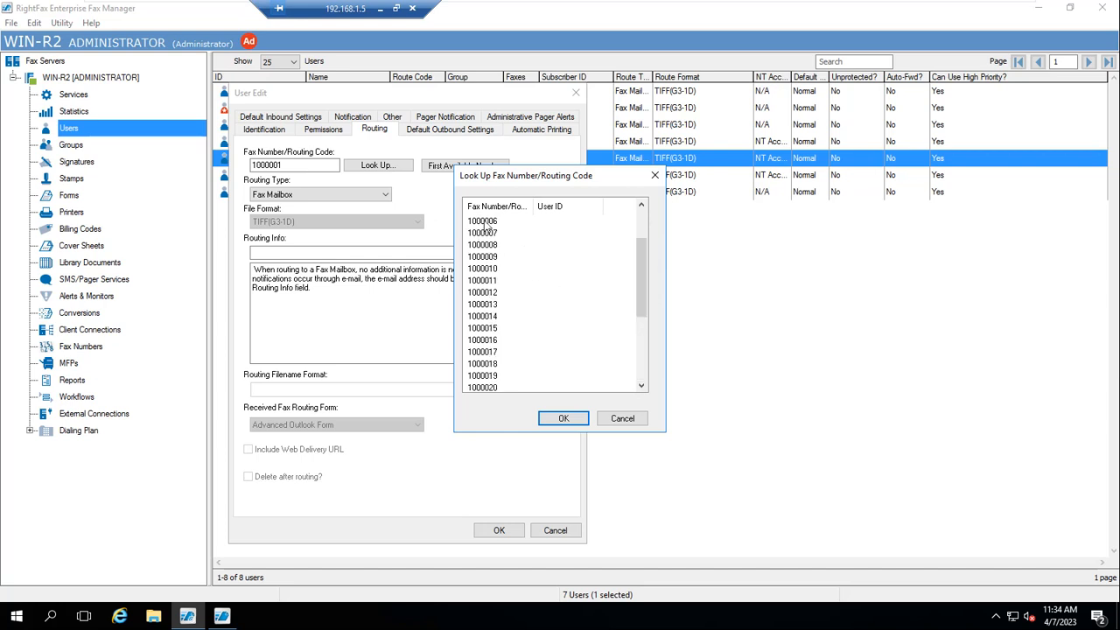
click(564, 418)
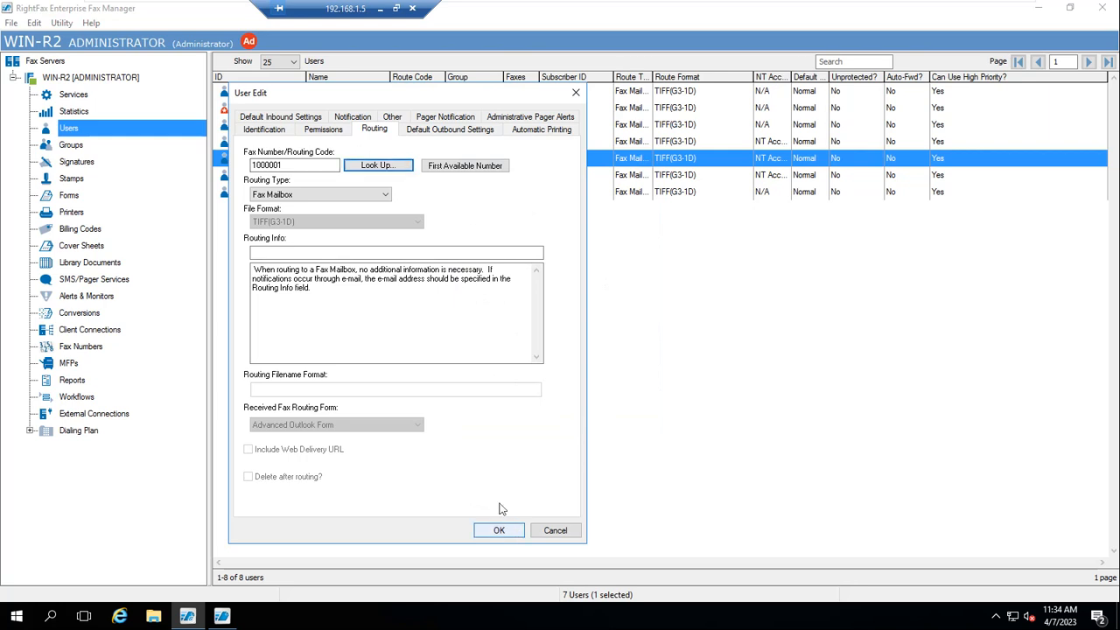
click(498, 530)
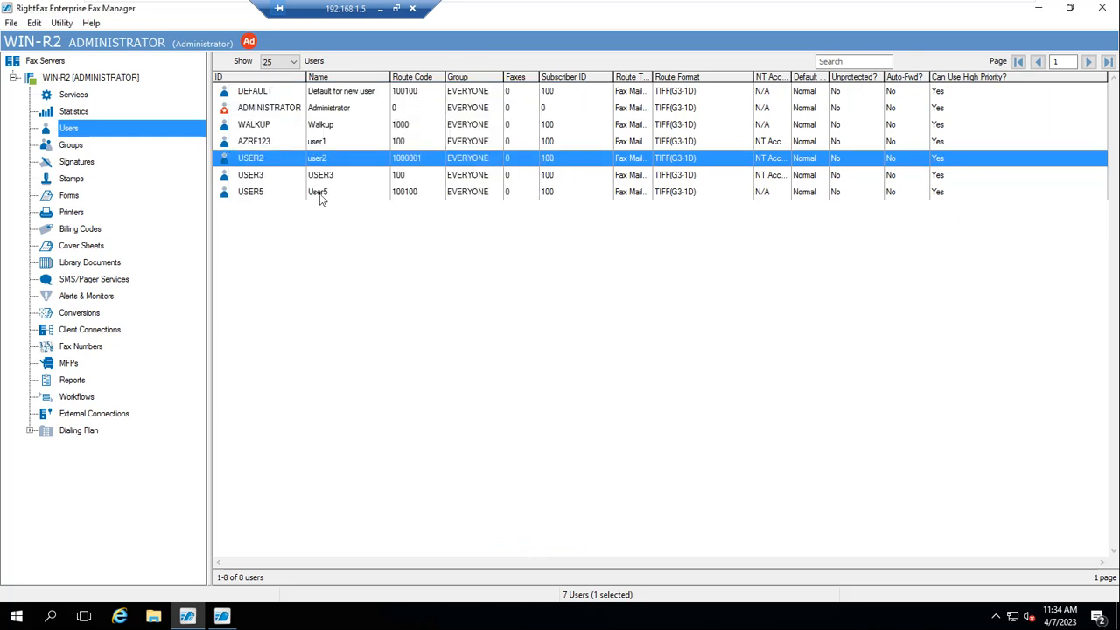
Check USER3's Look Up list to confirm 1000001 belongs to USER2, then minimize the remote session
double_click(254, 177)
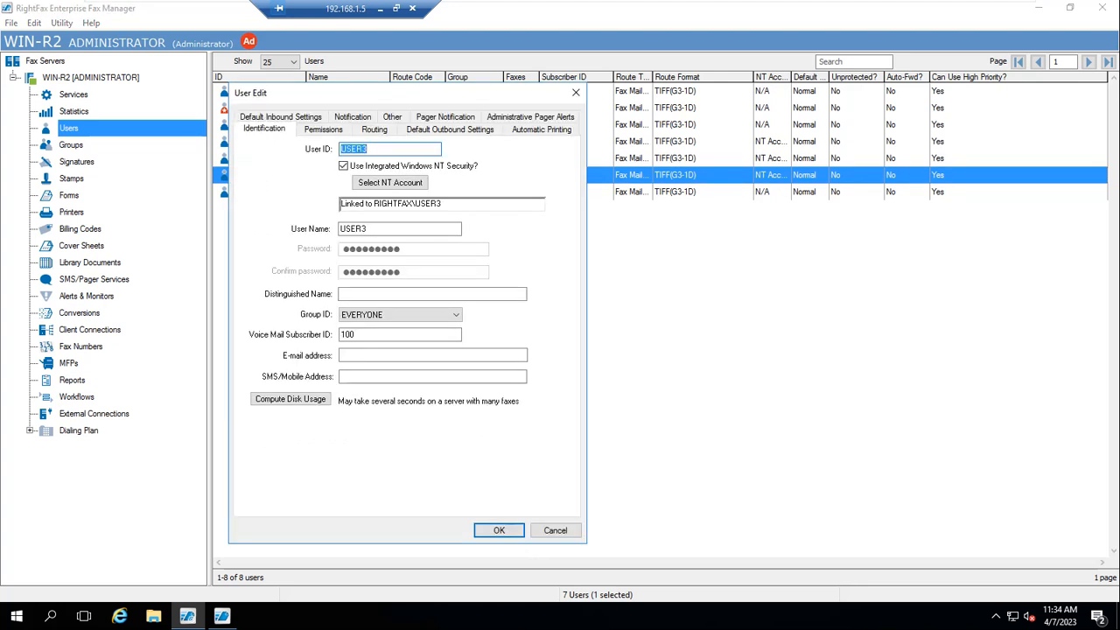
click(374, 130)
click(395, 167)
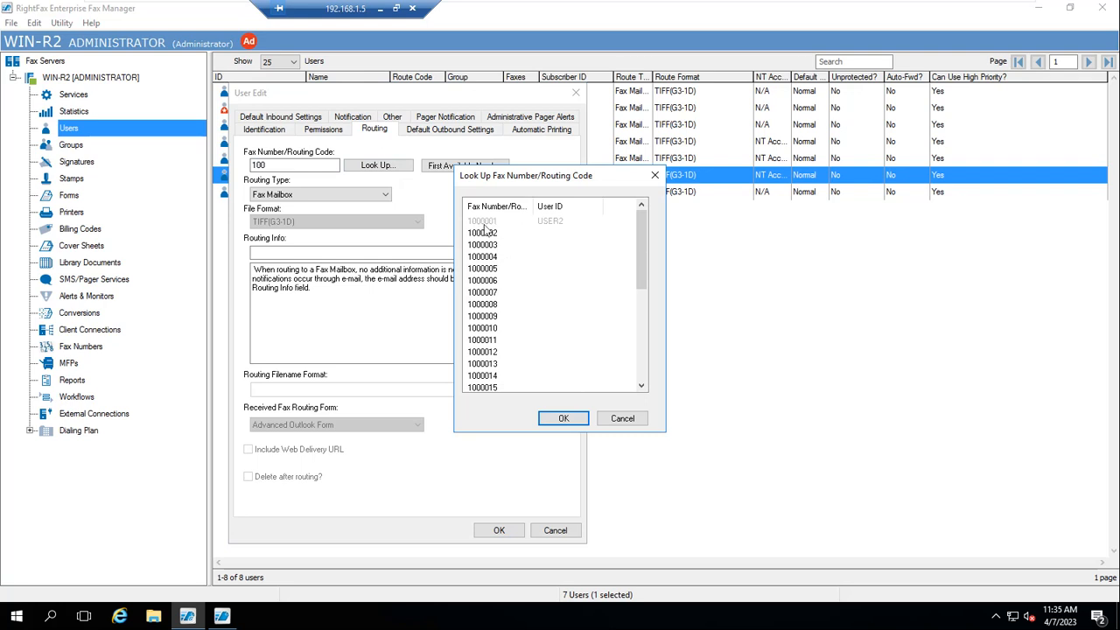
click(632, 421)
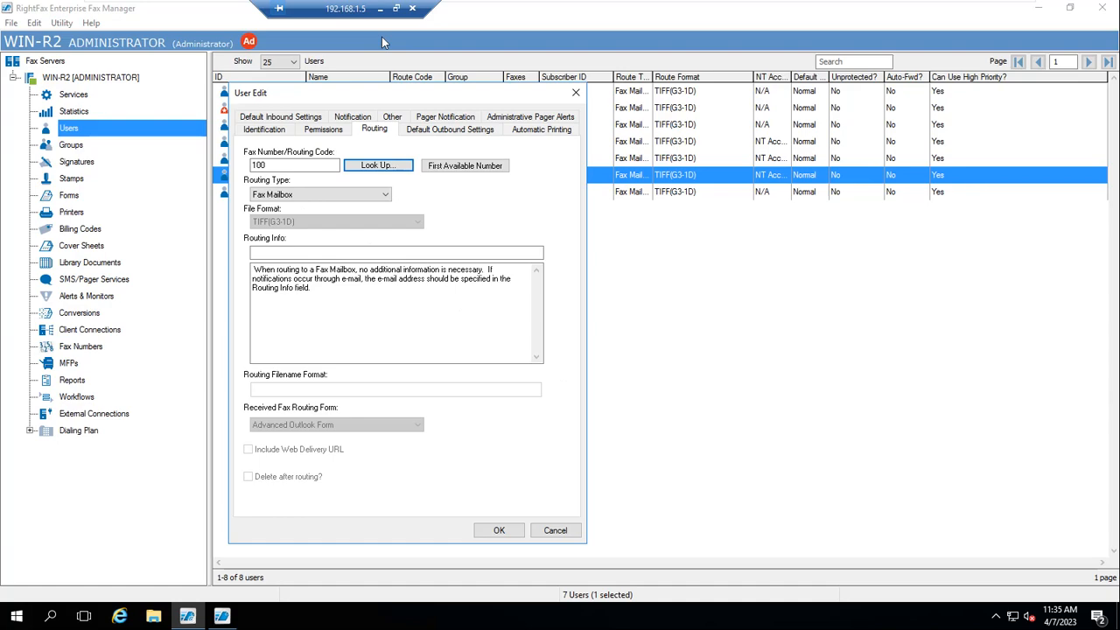
click(378, 9)
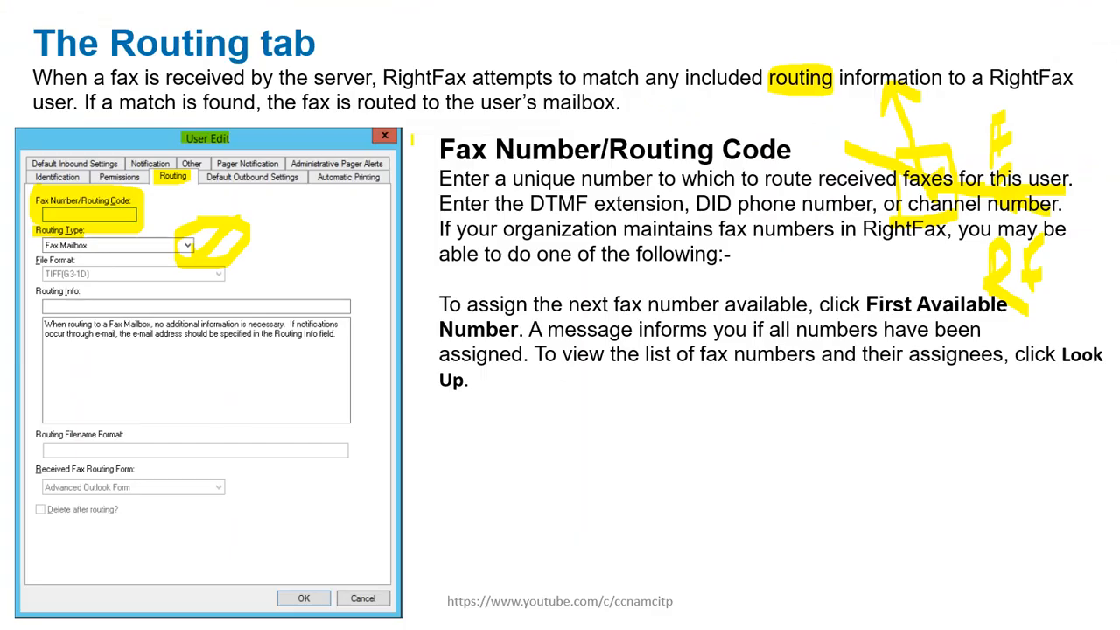
Highlight 'First Available' and 'Look Up' in yellow on the Routing tab slide
drag(866, 305, 962, 305)
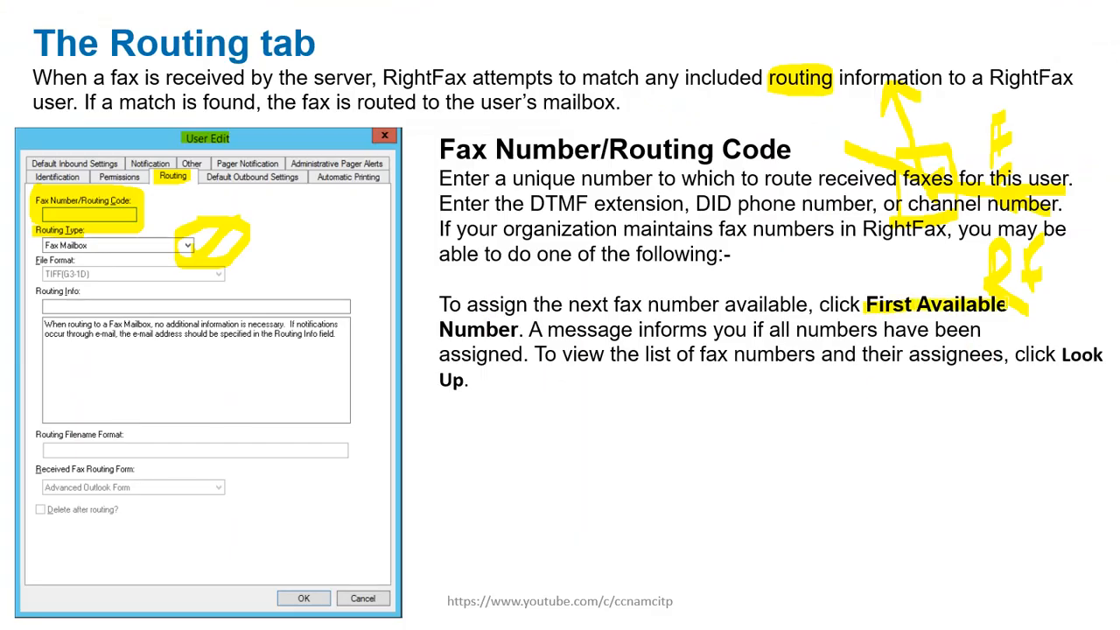
drag(1064, 361, 1108, 360)
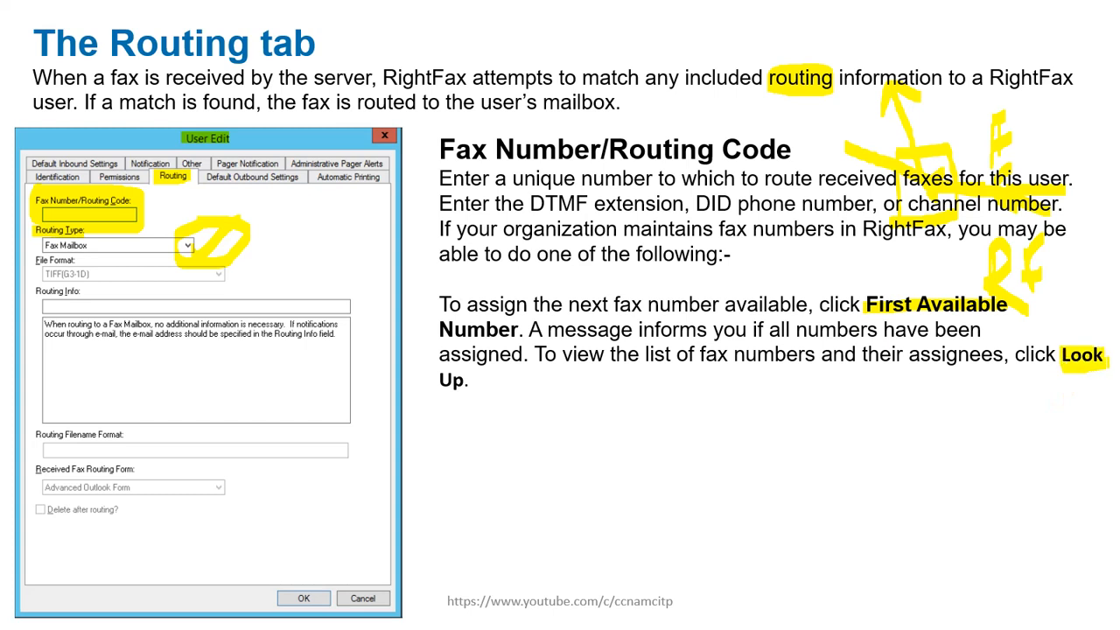
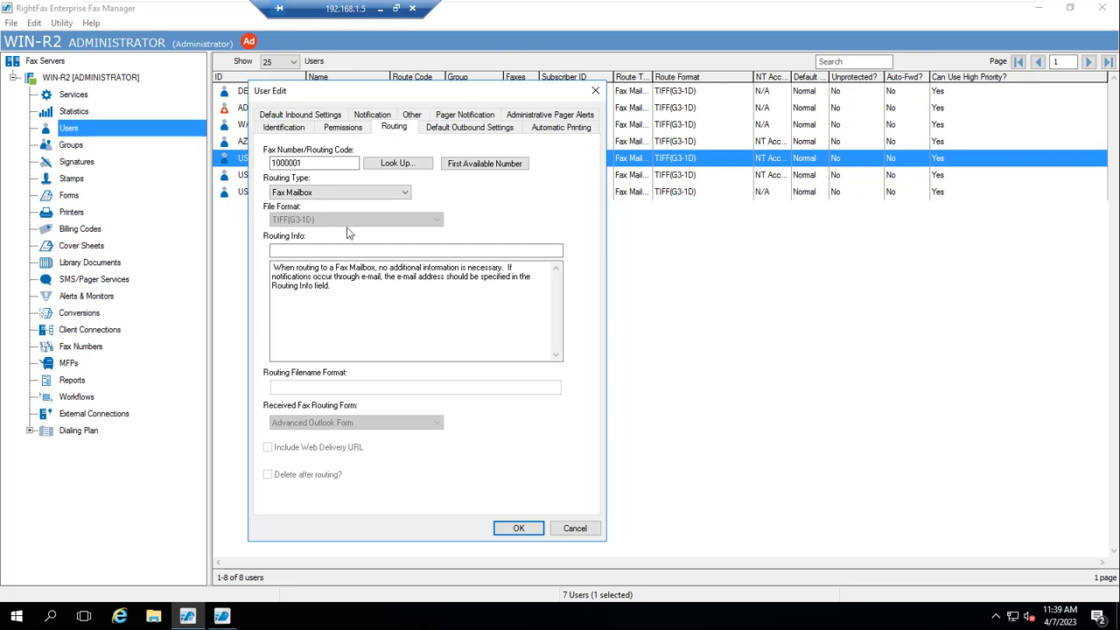
Route USER2's faxes to Network Directory as PDF, and mark the example path format in the help
click(405, 194)
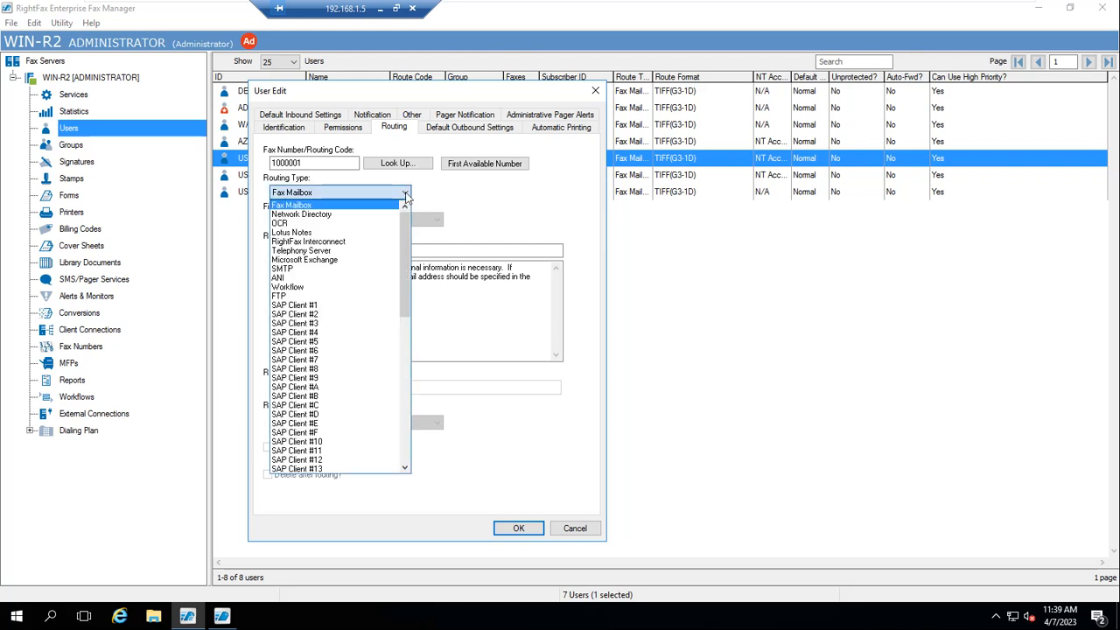
click(365, 213)
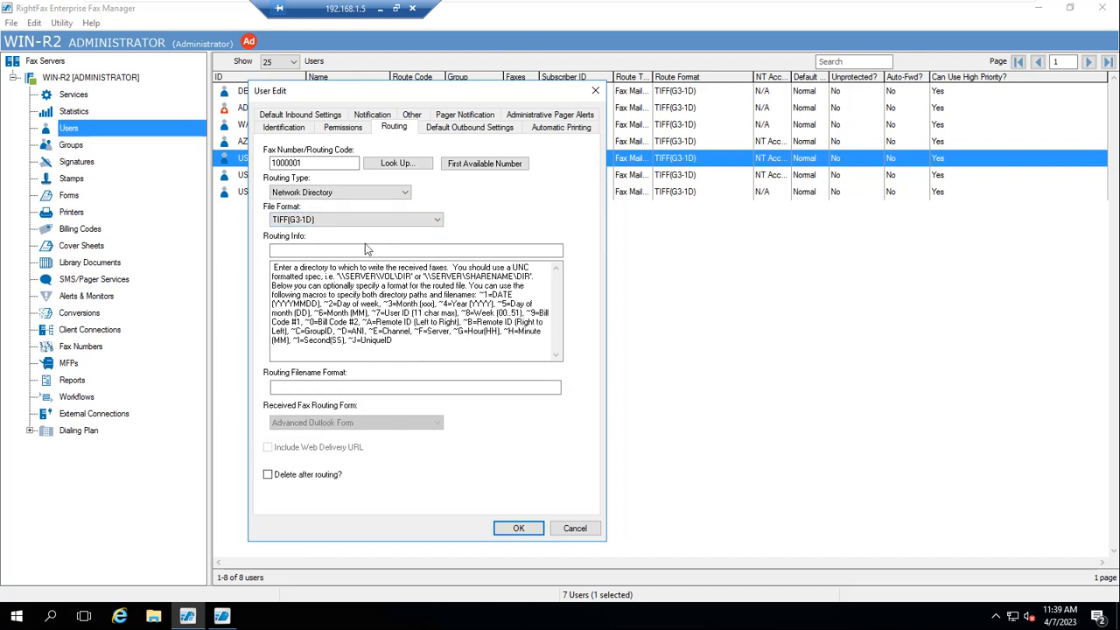
click(436, 221)
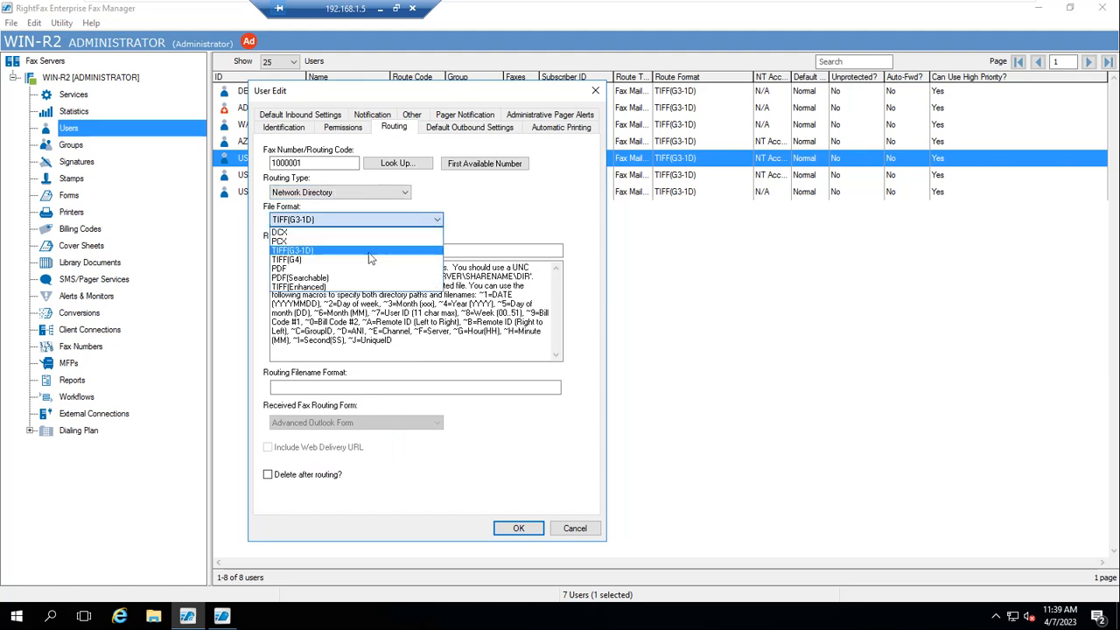
click(302, 270)
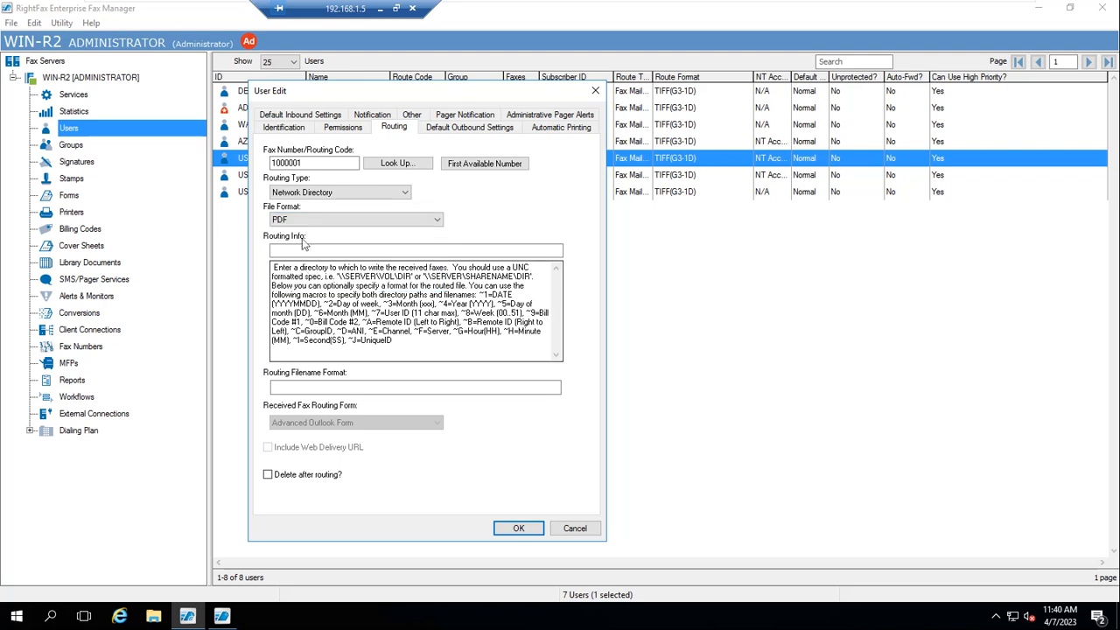
click(330, 251)
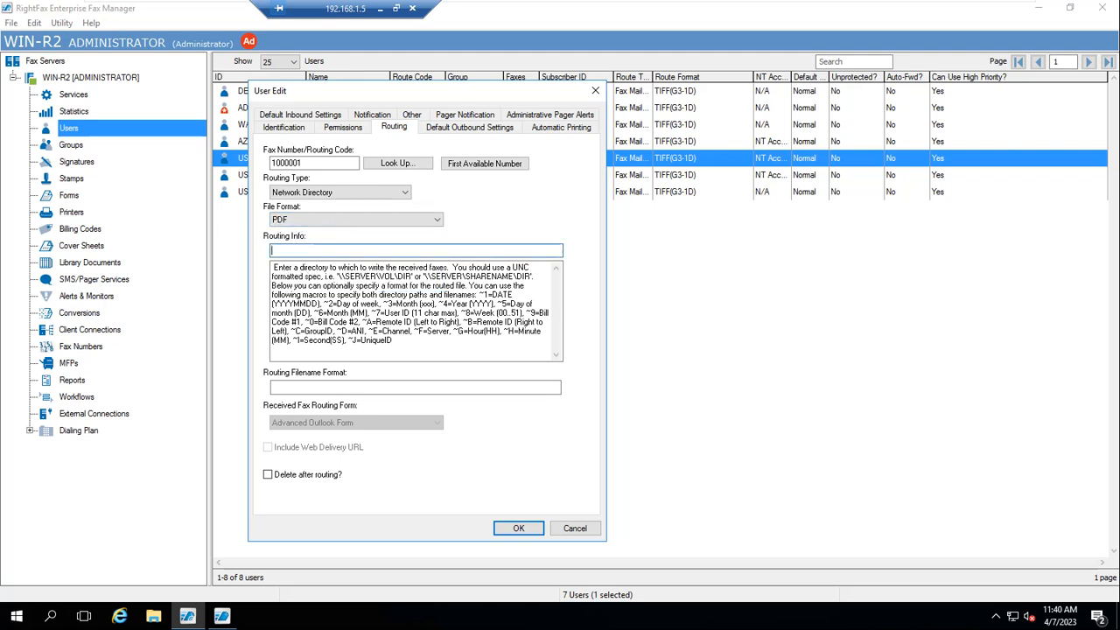
drag(312, 277, 317, 295)
drag(403, 295, 347, 275)
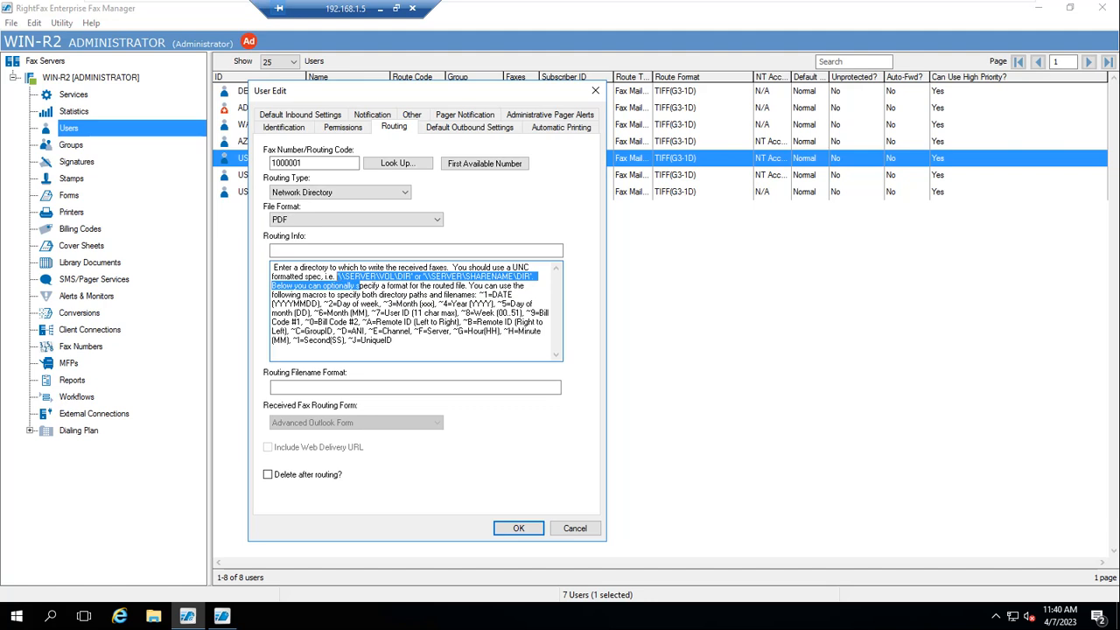
Try OCR as the routing type, then switch back to Network Directory
click(406, 193)
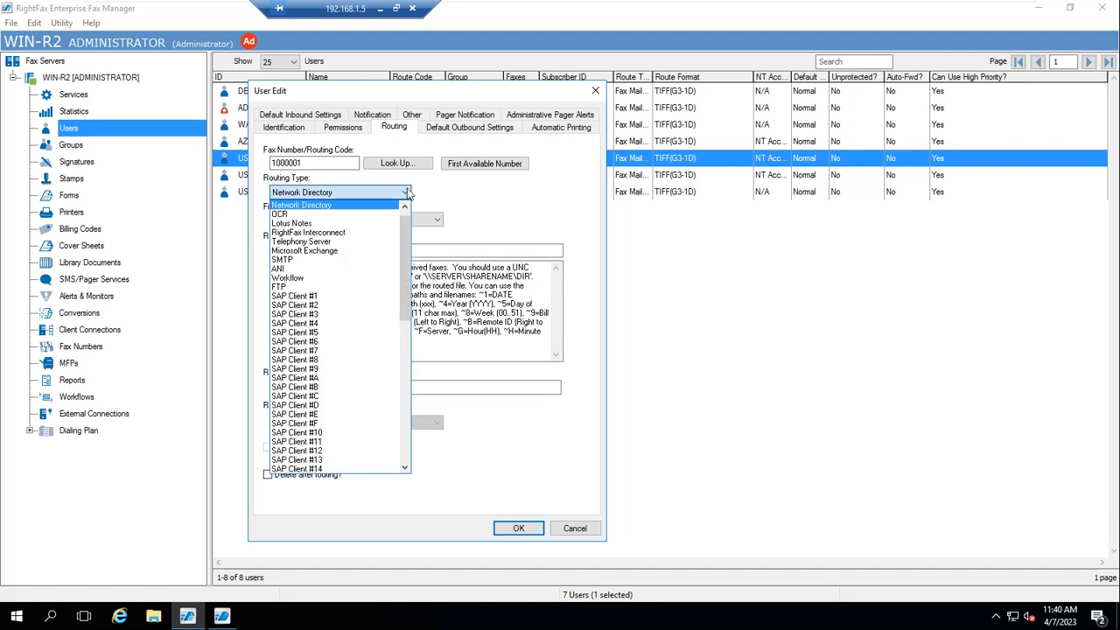
click(379, 216)
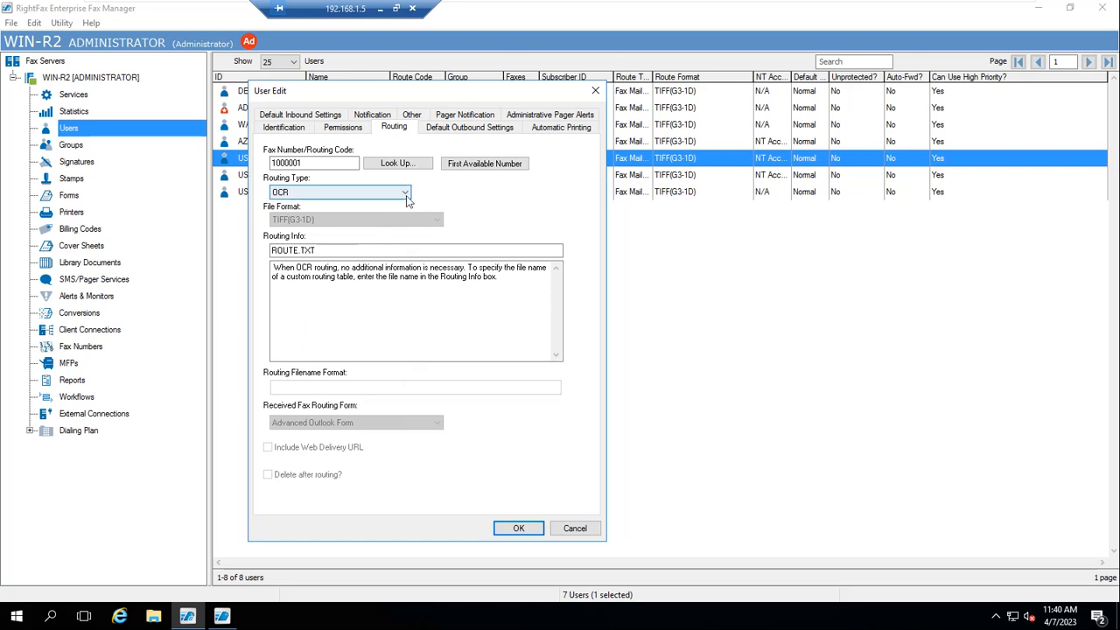
click(405, 193)
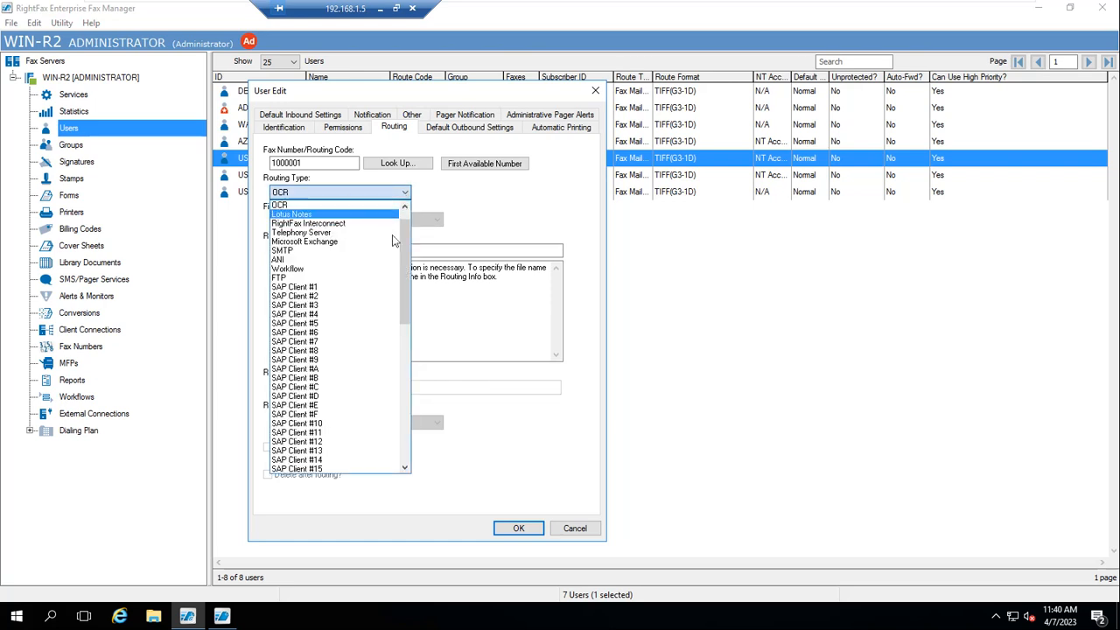
drag(406, 232, 406, 220)
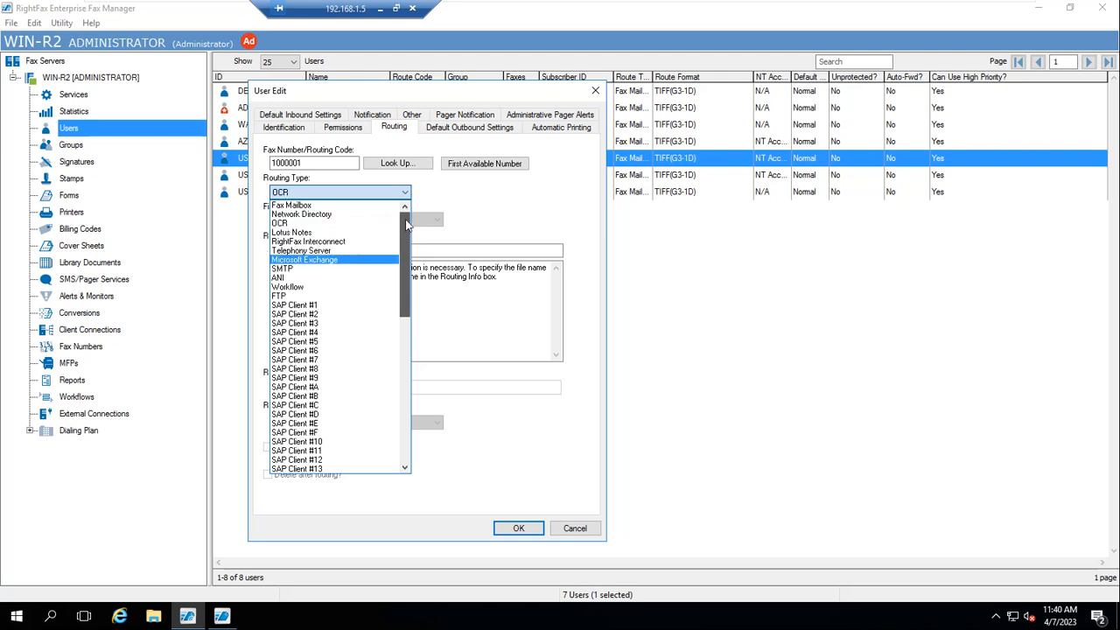
click(336, 214)
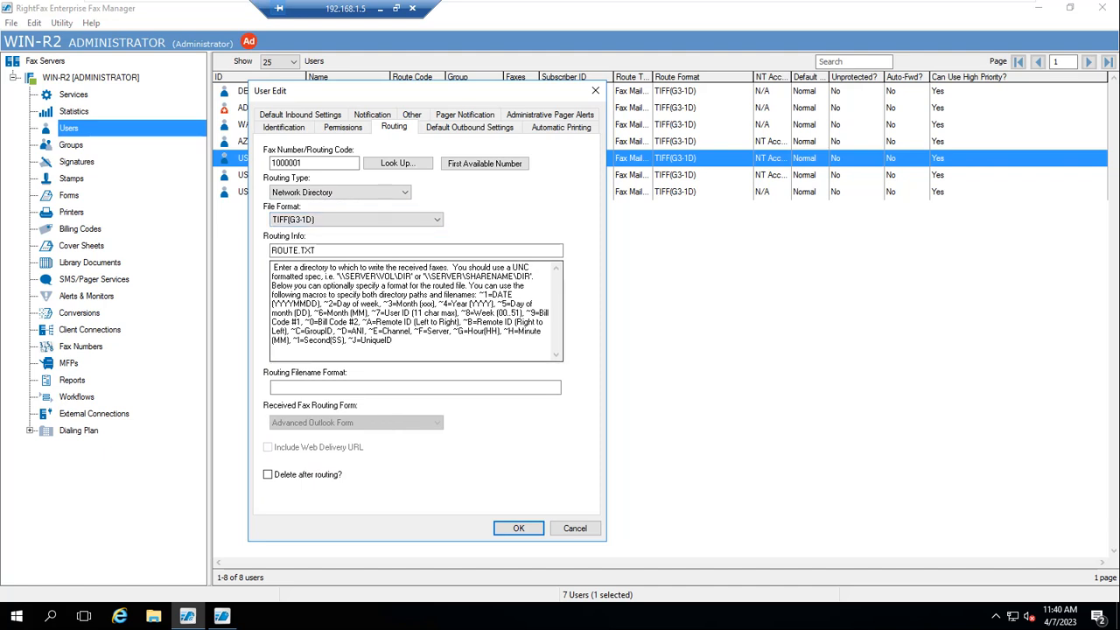
Select ROUTE.TXT in Routing Info and set the routing type back to Fax Mailbox
double_click(300, 250)
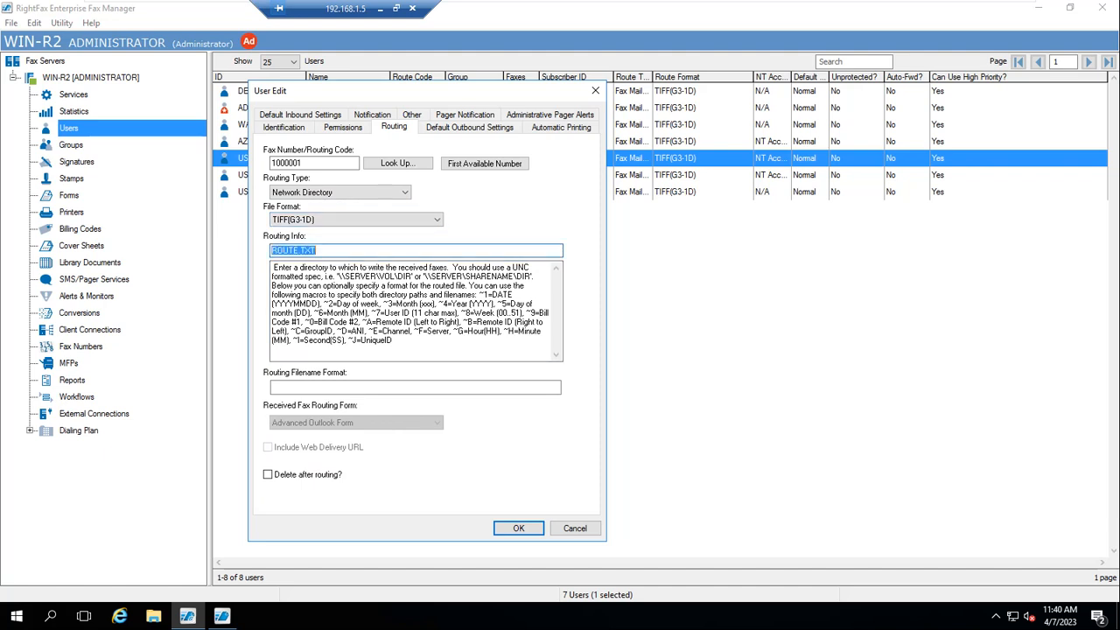
click(405, 194)
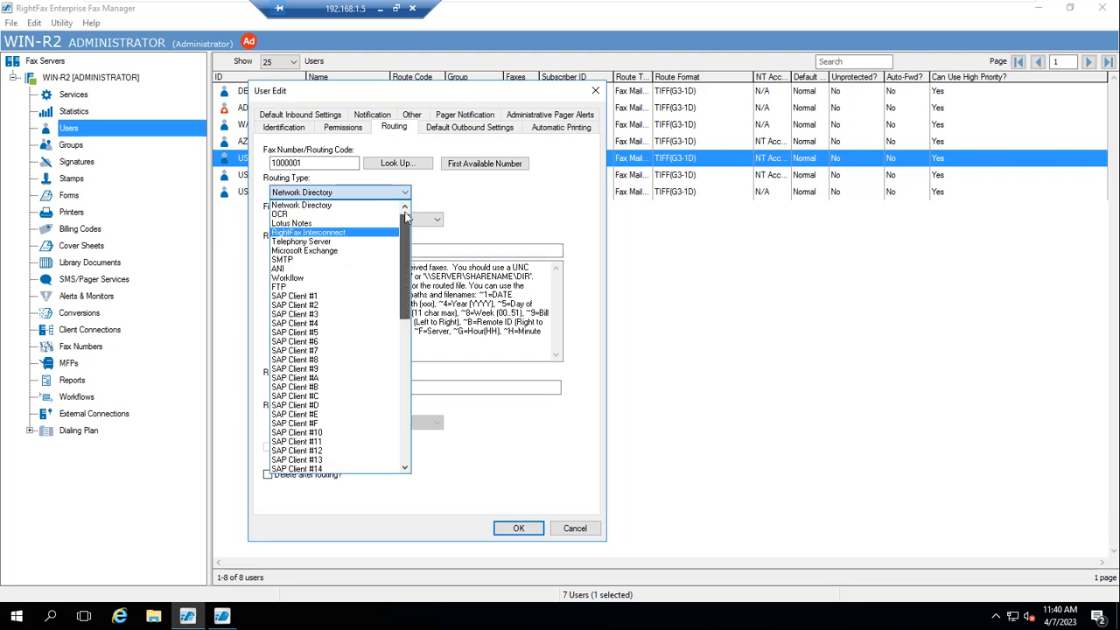
scroll(332, 219, up, 1)
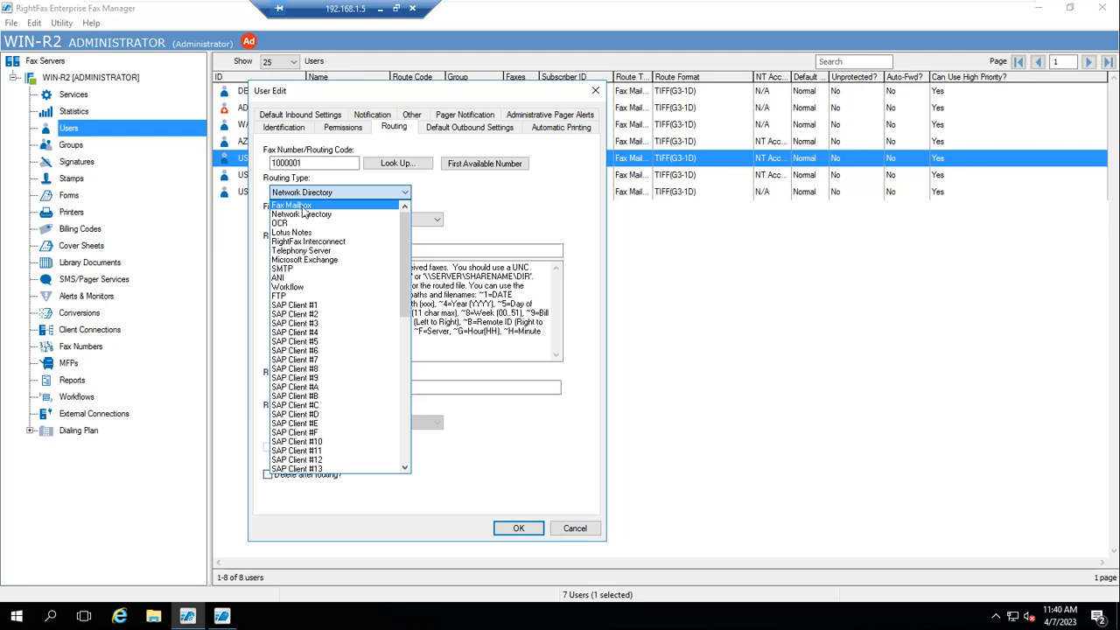
click(302, 206)
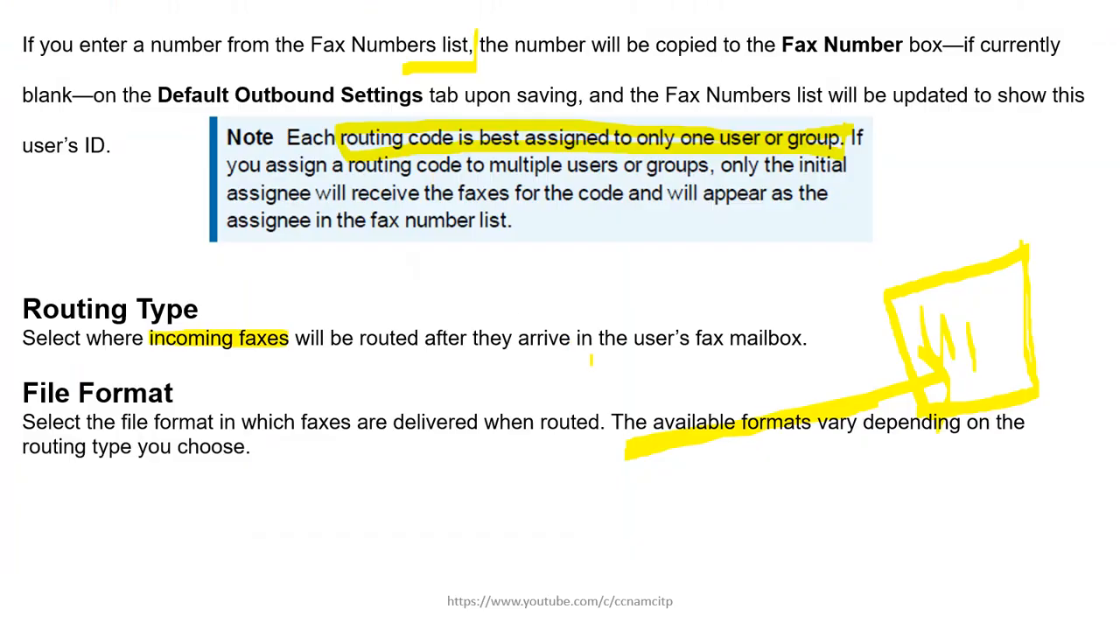
Mark the Routing Type and File Format paragraphs, then underline DCX and GIF in the format table
mouse_move(13, 259)
mouse_down()
mouse_move(8, 397)
mouse_move(311, 471)
mouse_move(379, 469)
mouse_up()
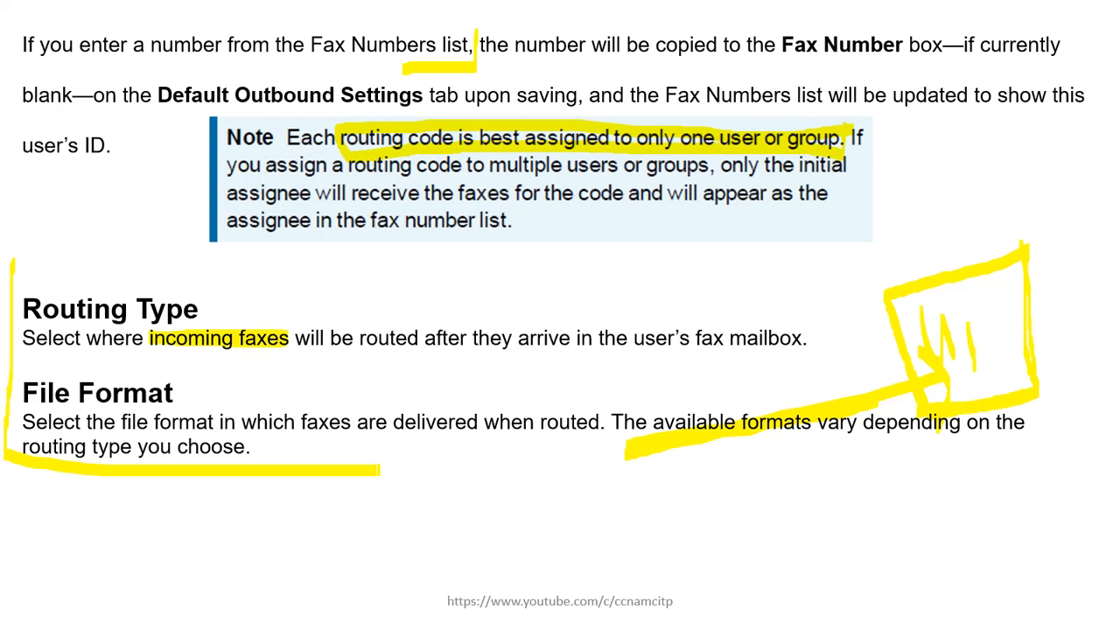
key(Right)
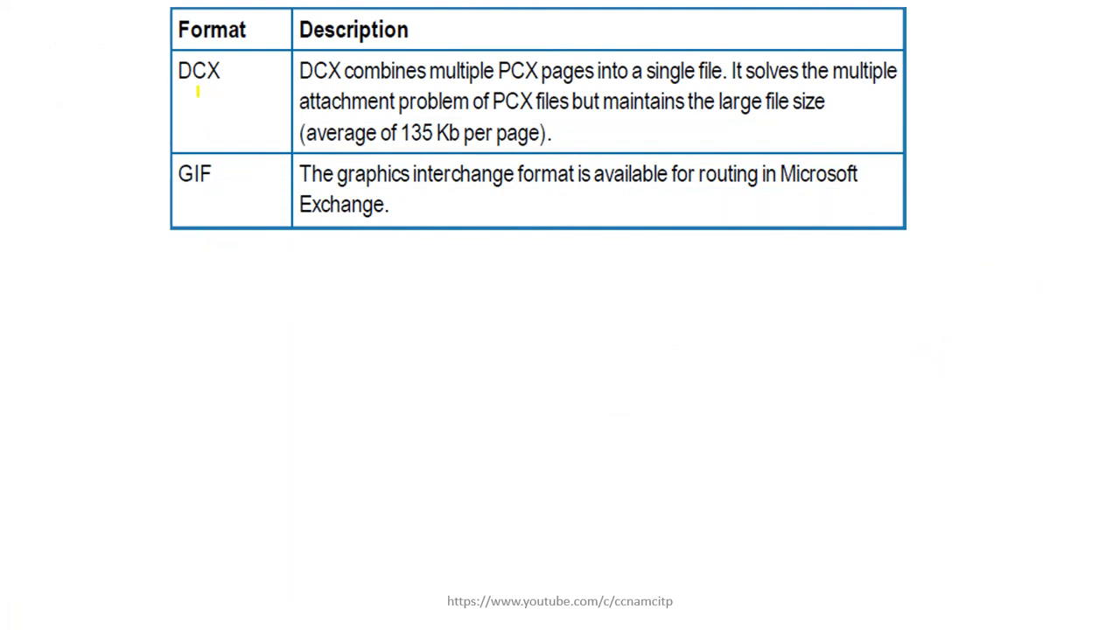
mouse_move(162, 79)
mouse_down()
mouse_move(178, 102)
mouse_move(252, 77)
mouse_up()
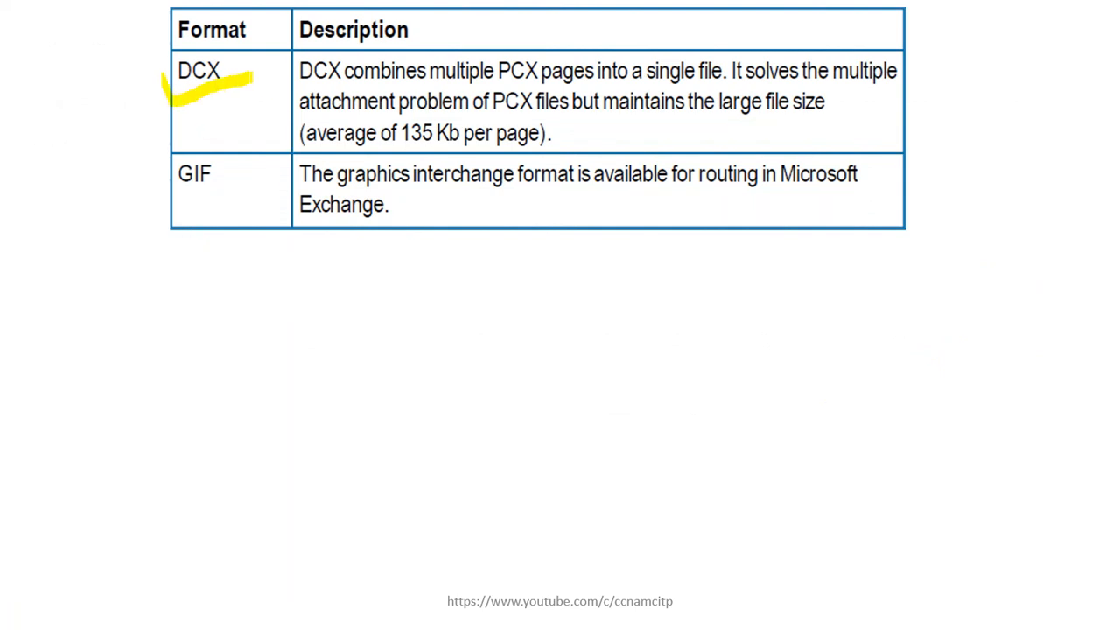
mouse_move(145, 187)
mouse_down()
mouse_move(207, 196)
mouse_move(242, 162)
mouse_up()
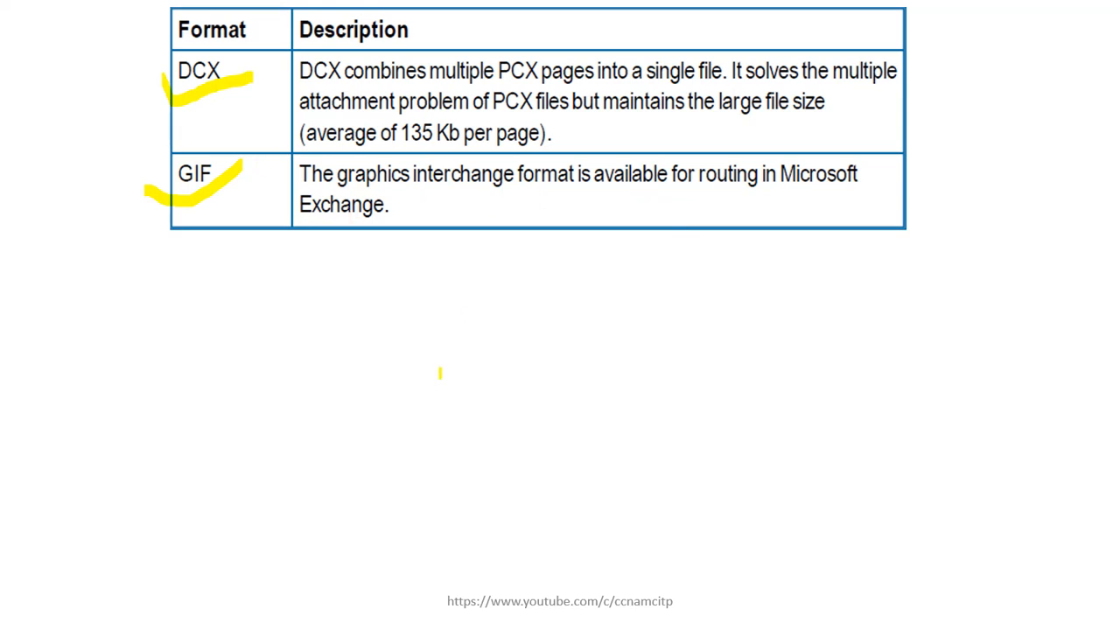
Advance past the PCX and PDF/TIFF format slides to the Routing Info slide
key(Right)
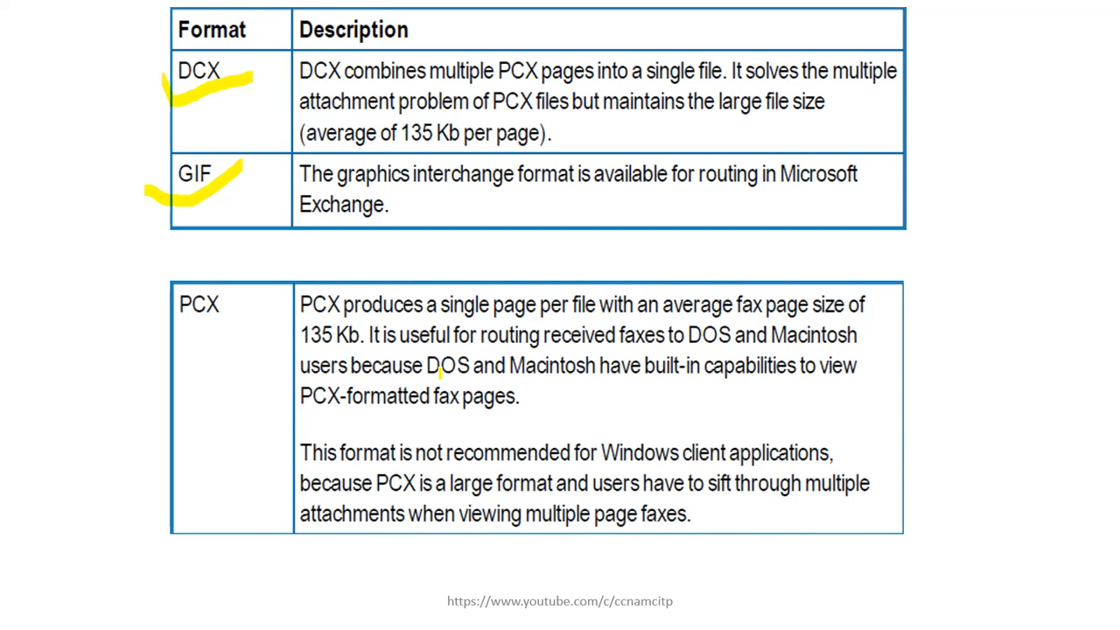
key(Right)
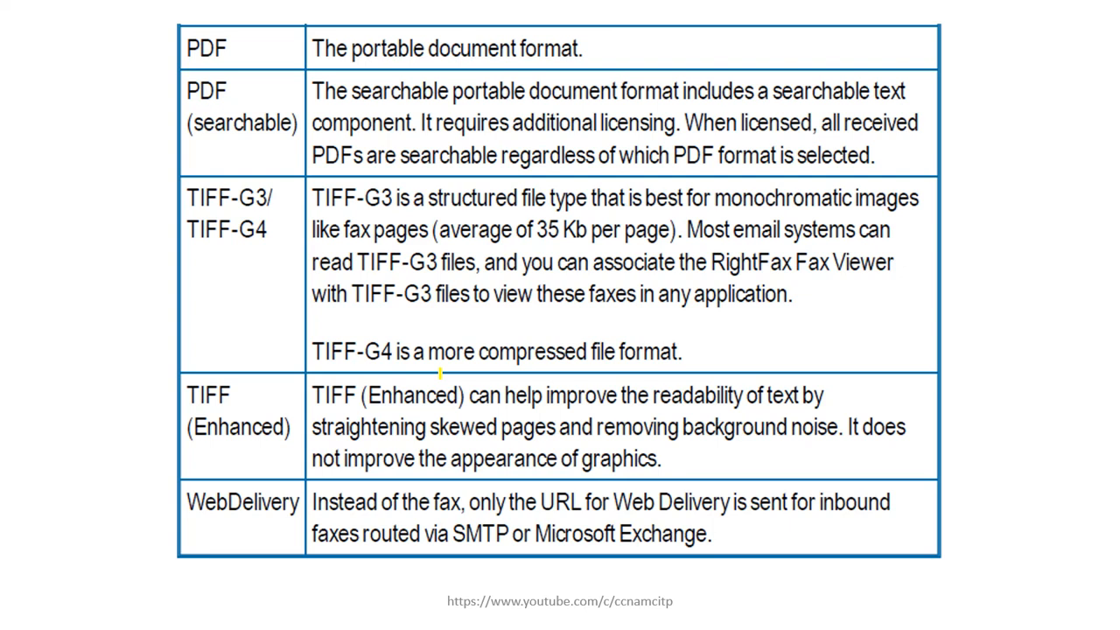
key(Right)
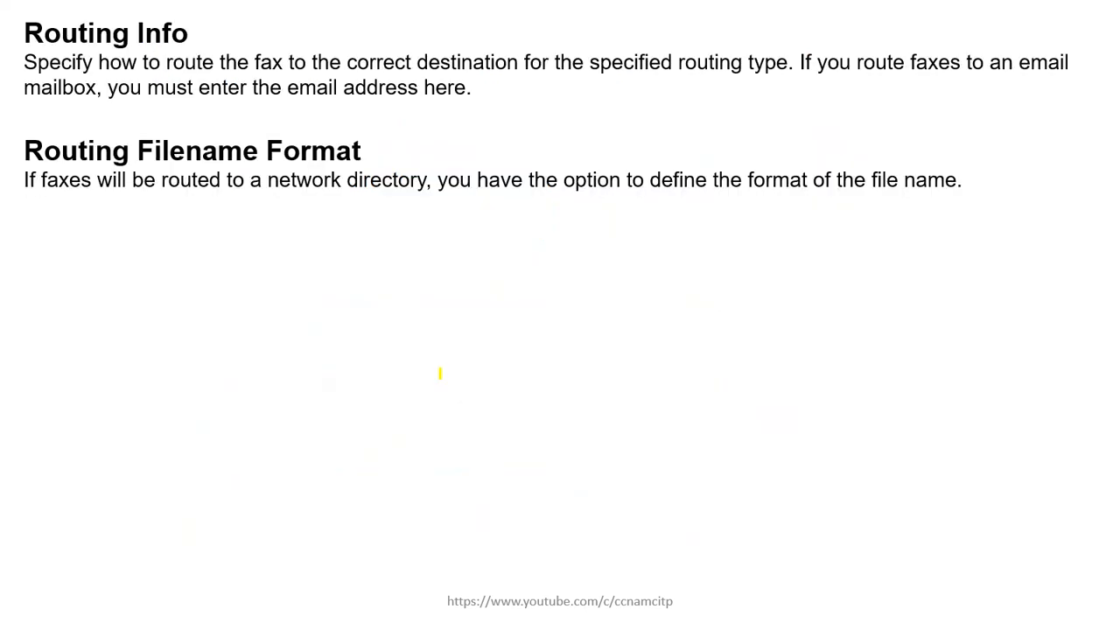
key(super)
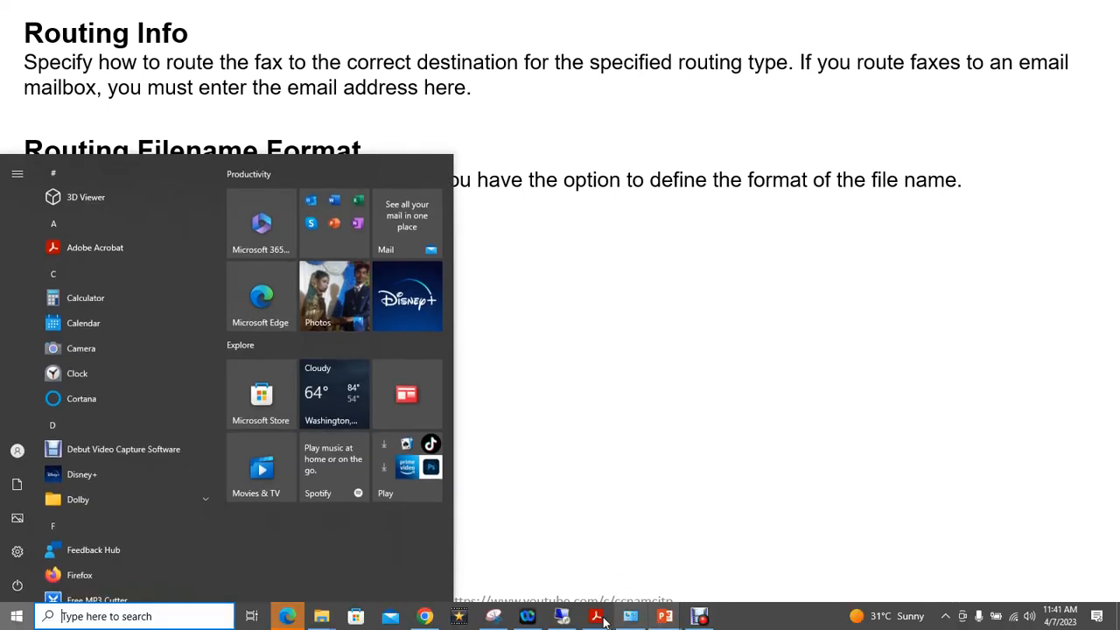
Switch USER2's routing type to SMTP with TIFF(Enhanced) as the file format
click(602, 618)
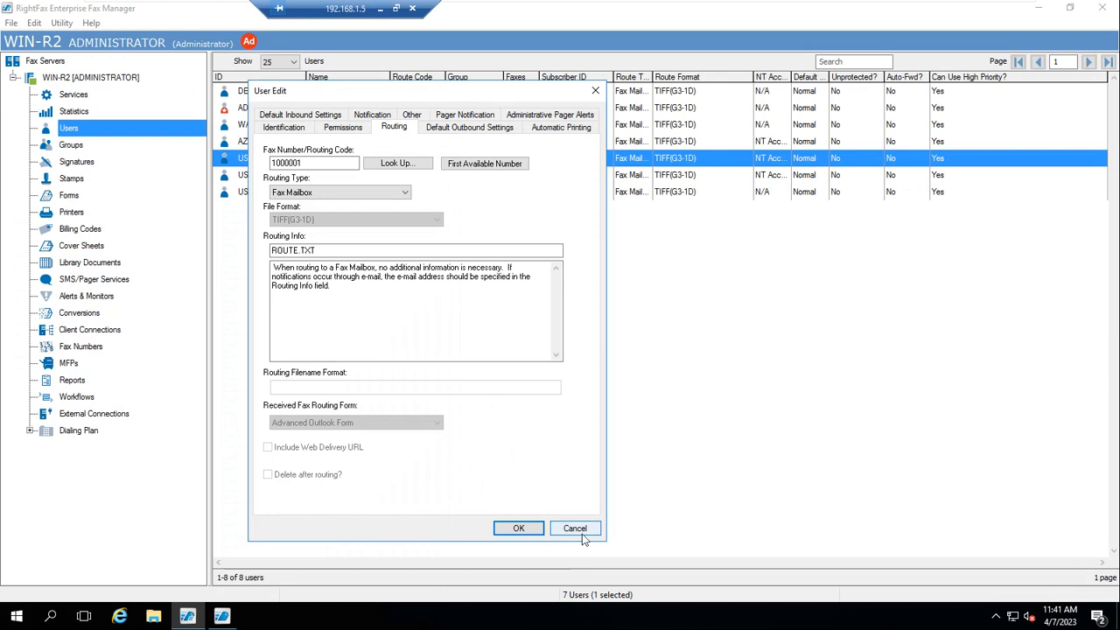
click(402, 193)
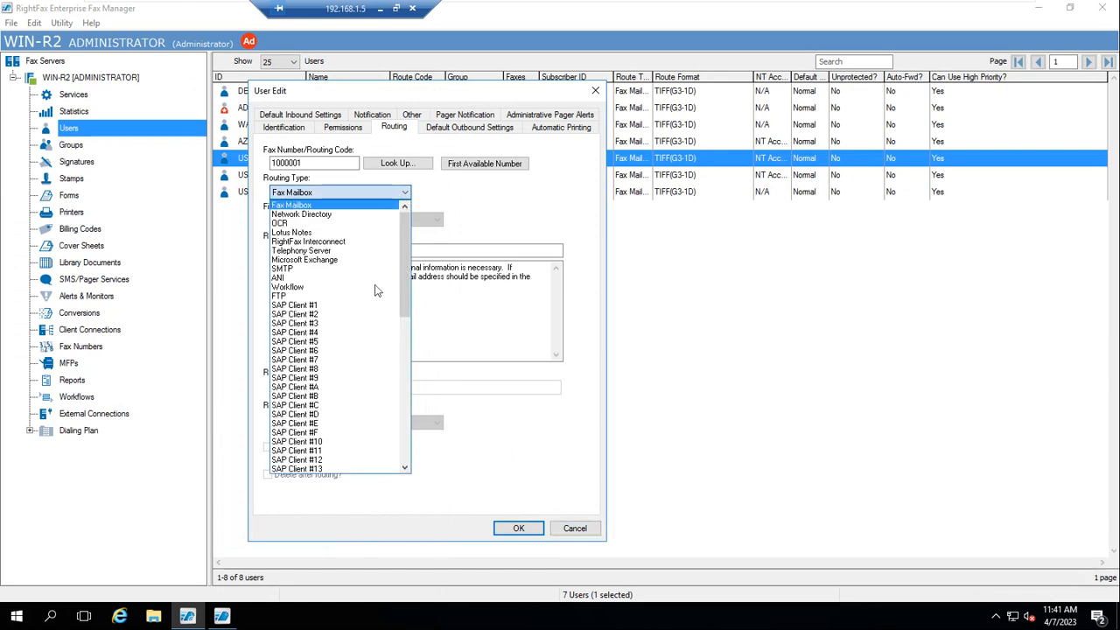
click(298, 272)
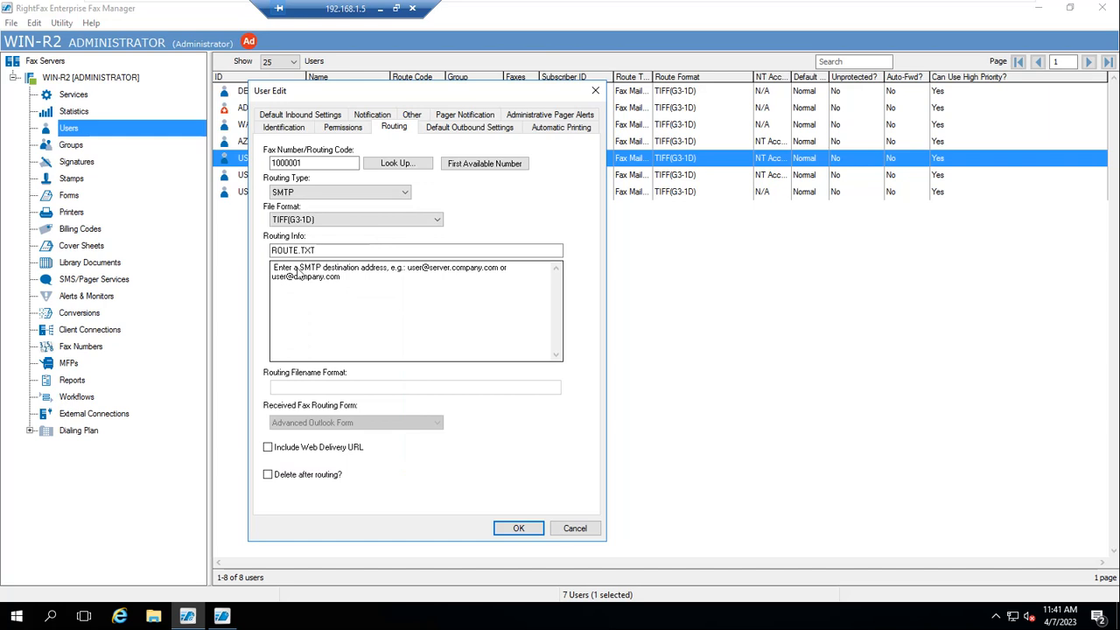
click(438, 221)
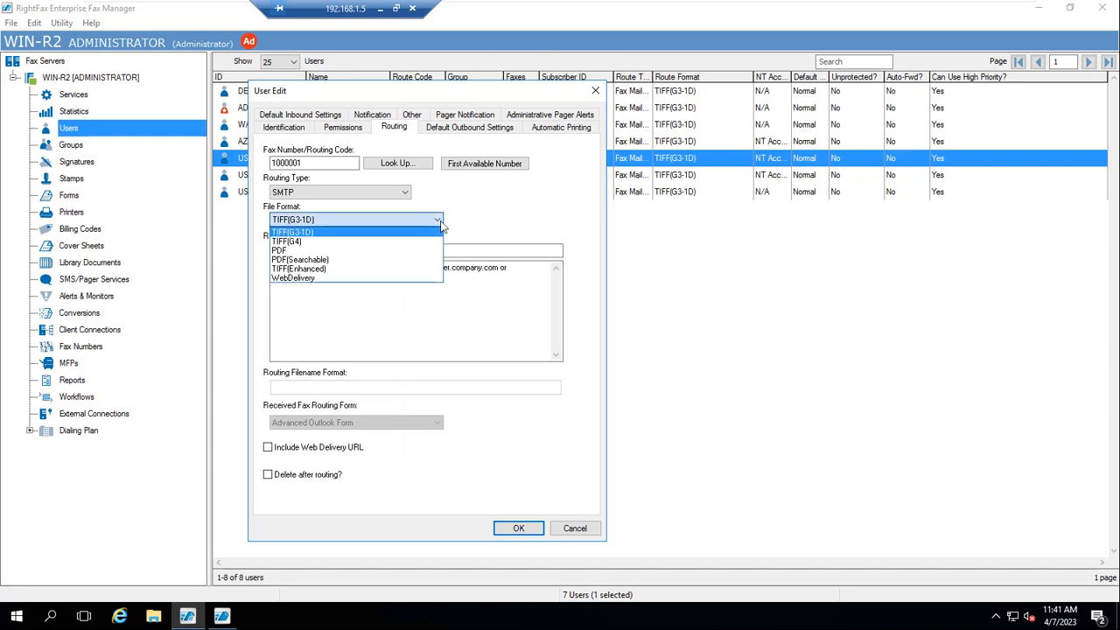
click(303, 270)
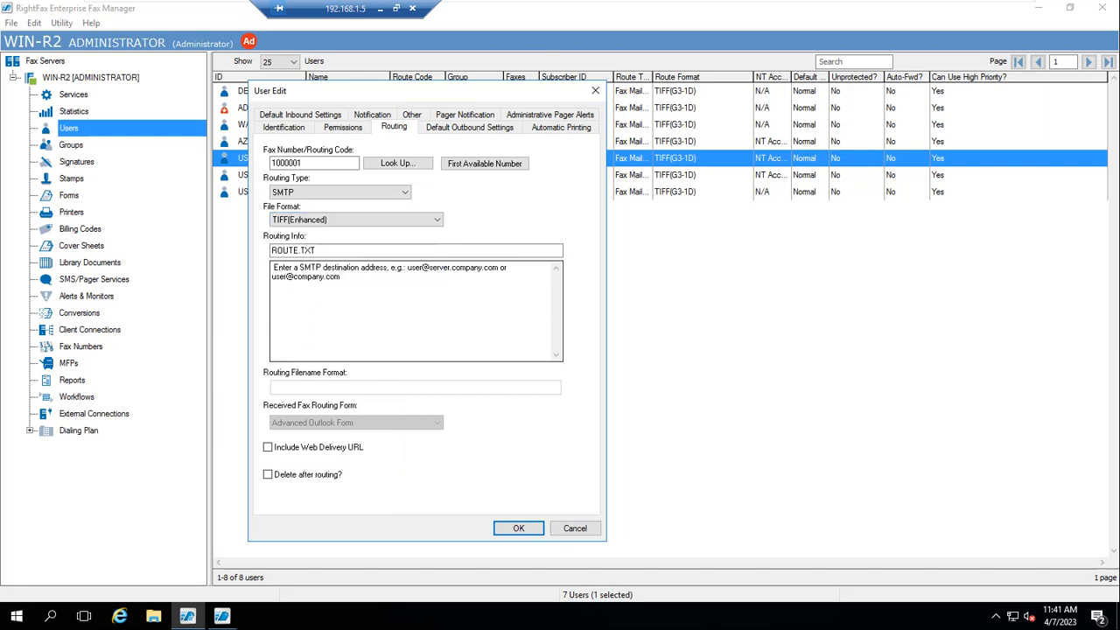
Select all of ROUTE.TXT in Routing Info and set the routing type back to Fax Mailbox
click(316, 252)
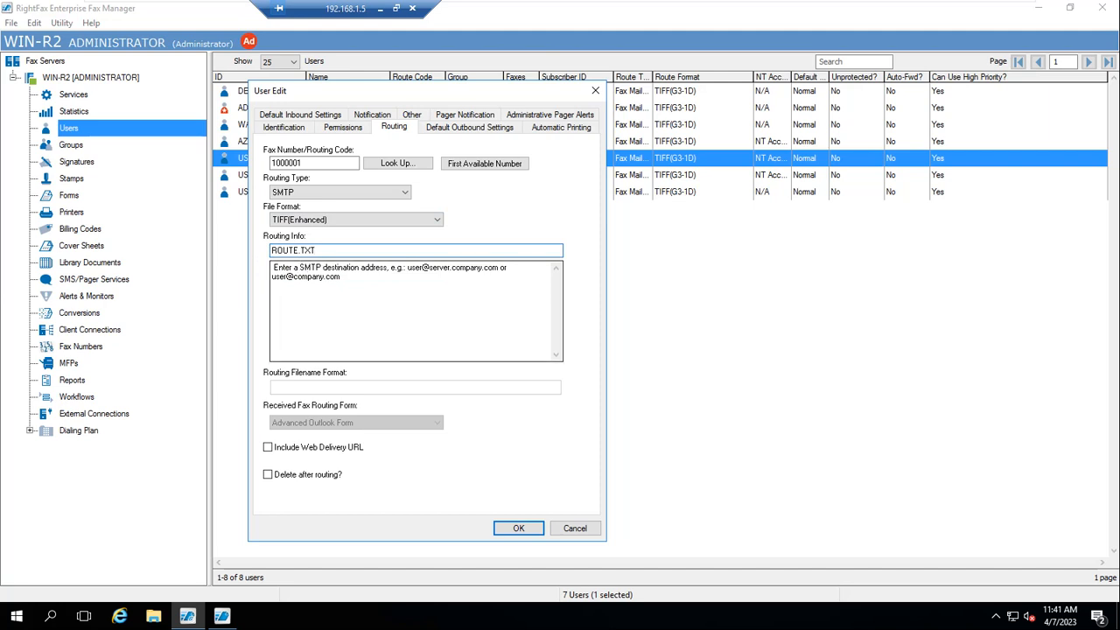
key(shift+Left)
key(shift+Left)
key(shift+Left)
key(shift+Home)
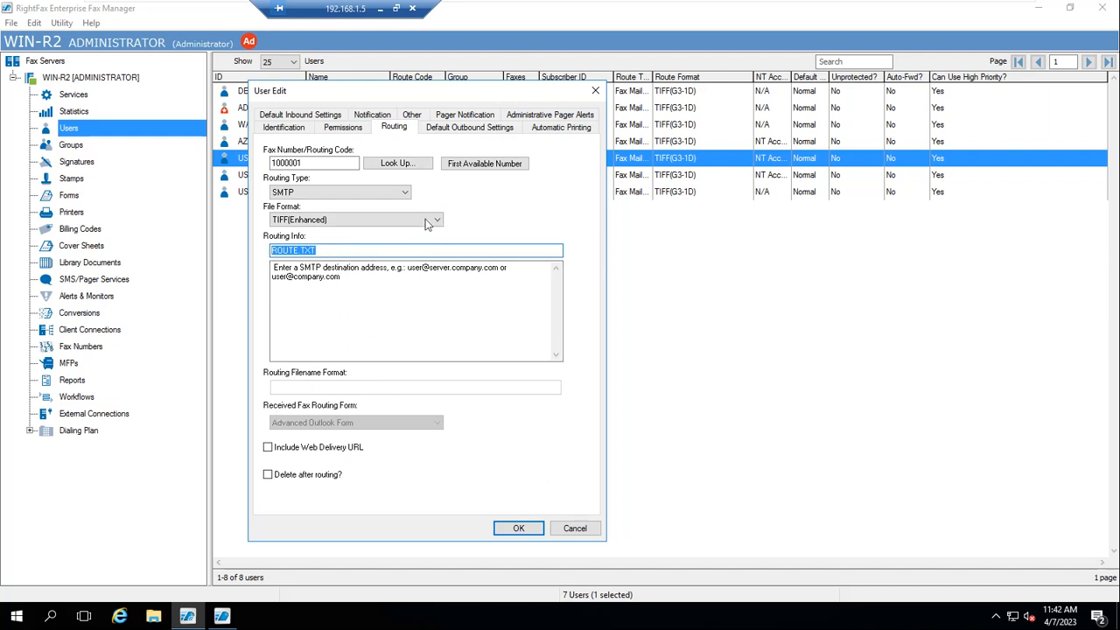
click(404, 194)
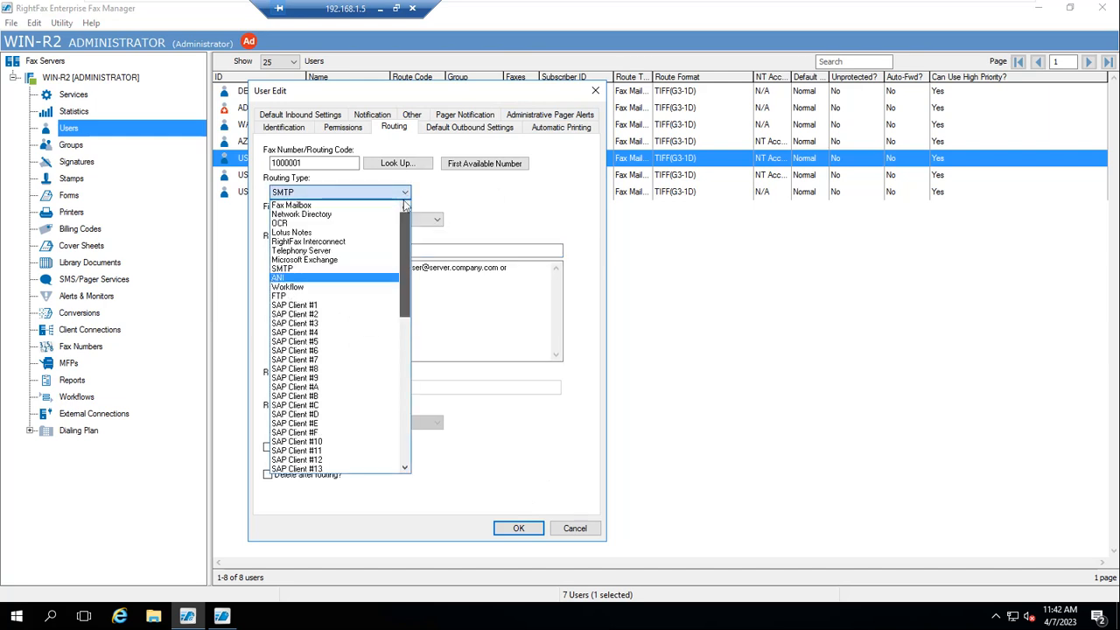
click(298, 206)
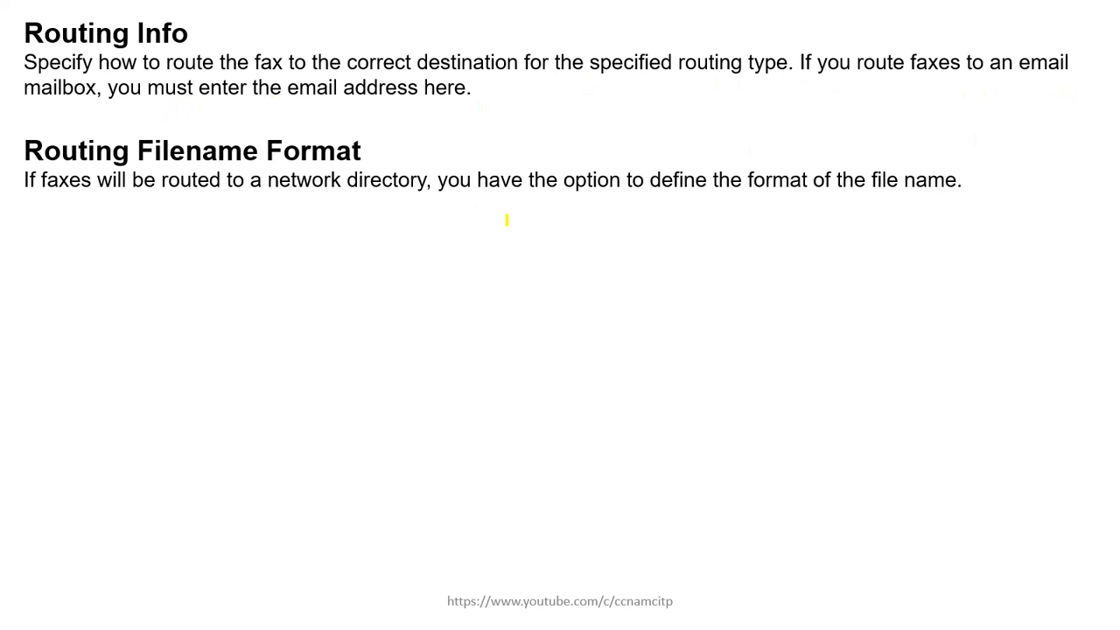
key(super)
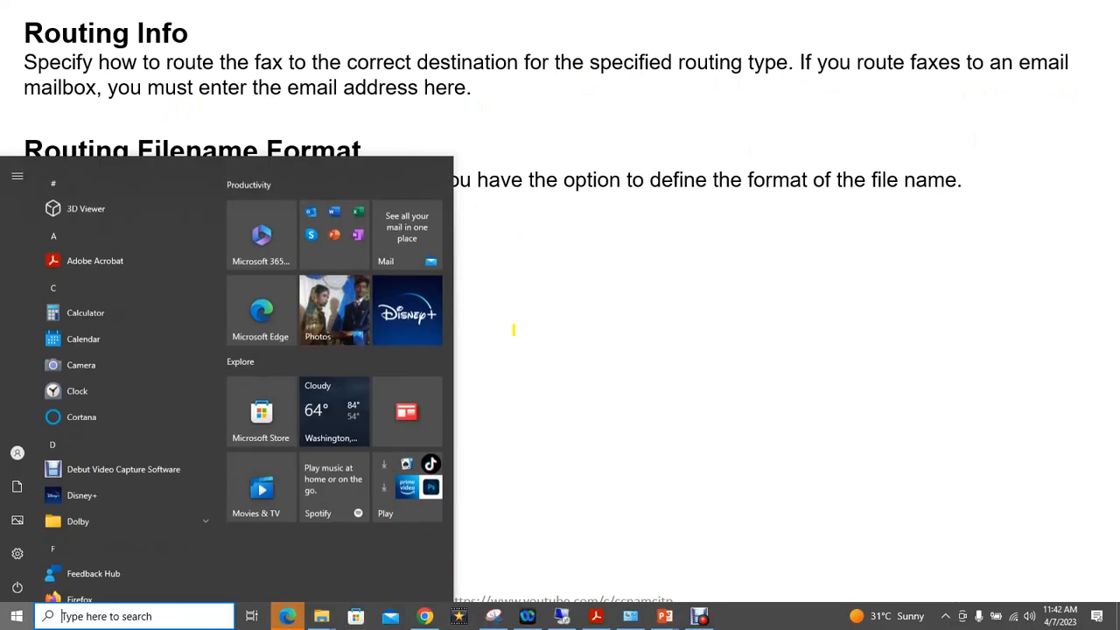
Choose SMTP routing and, after briefly trying PDF, settle on TIFF(Enhanced) as the file format
click(562, 615)
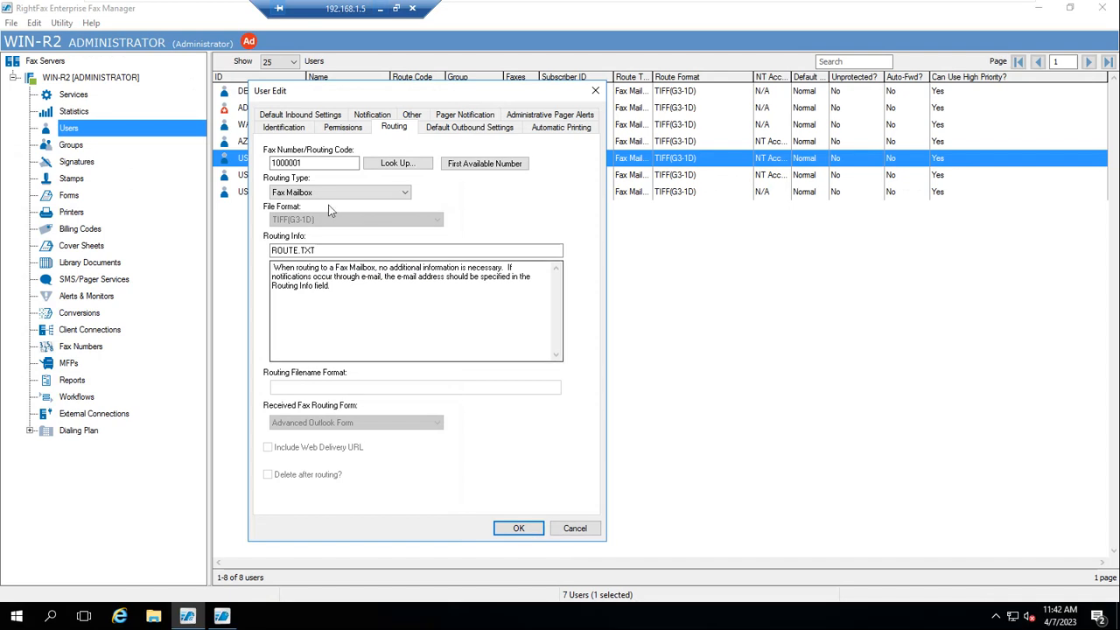
click(391, 193)
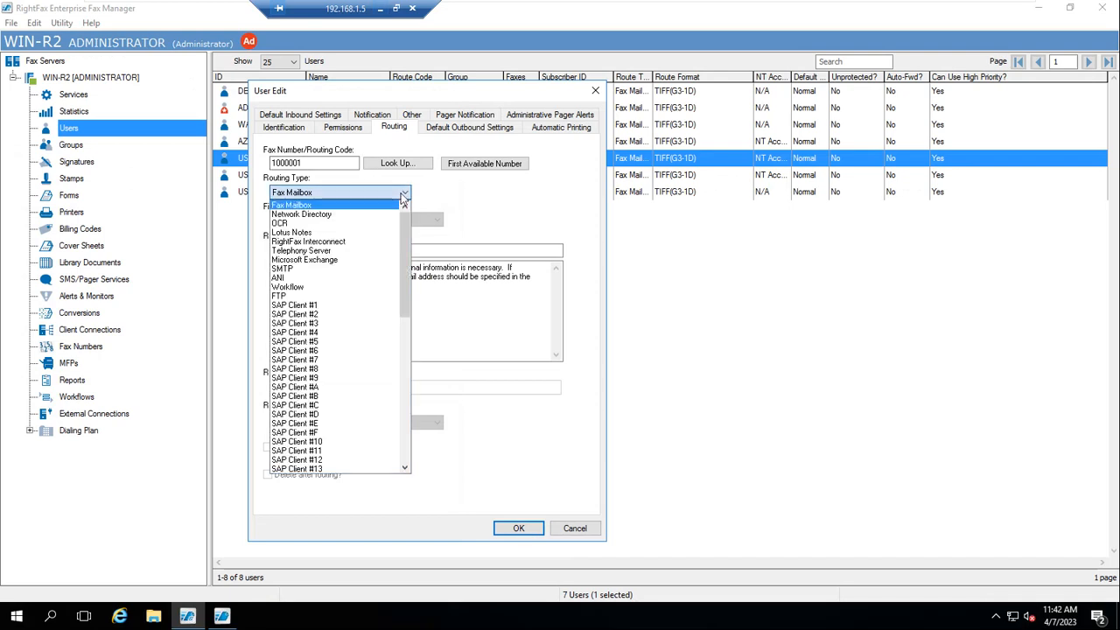
click(305, 273)
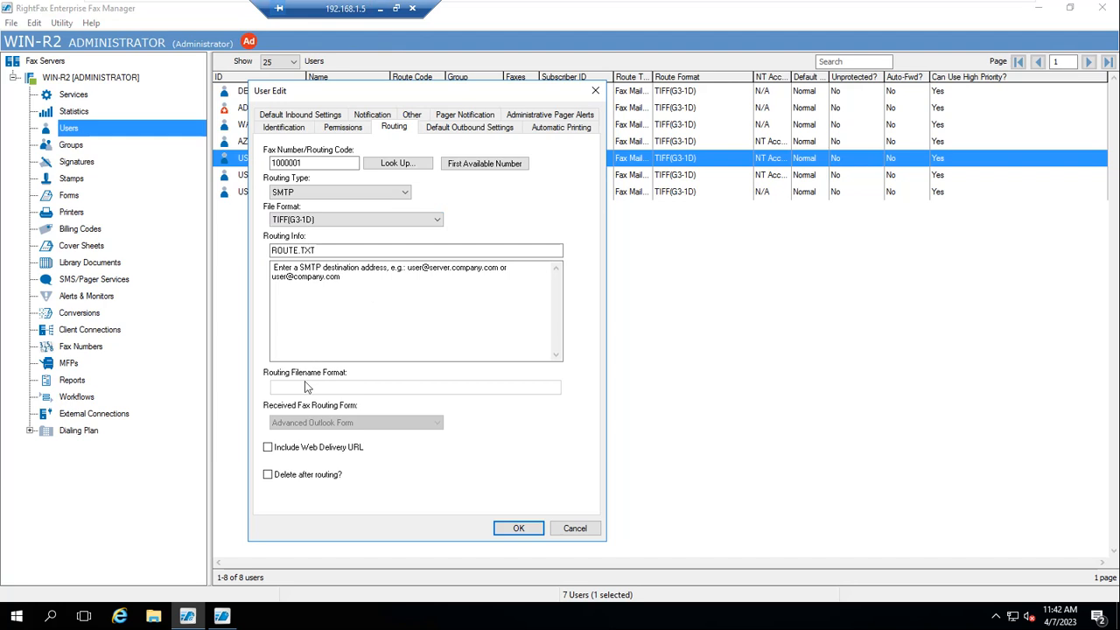
click(432, 219)
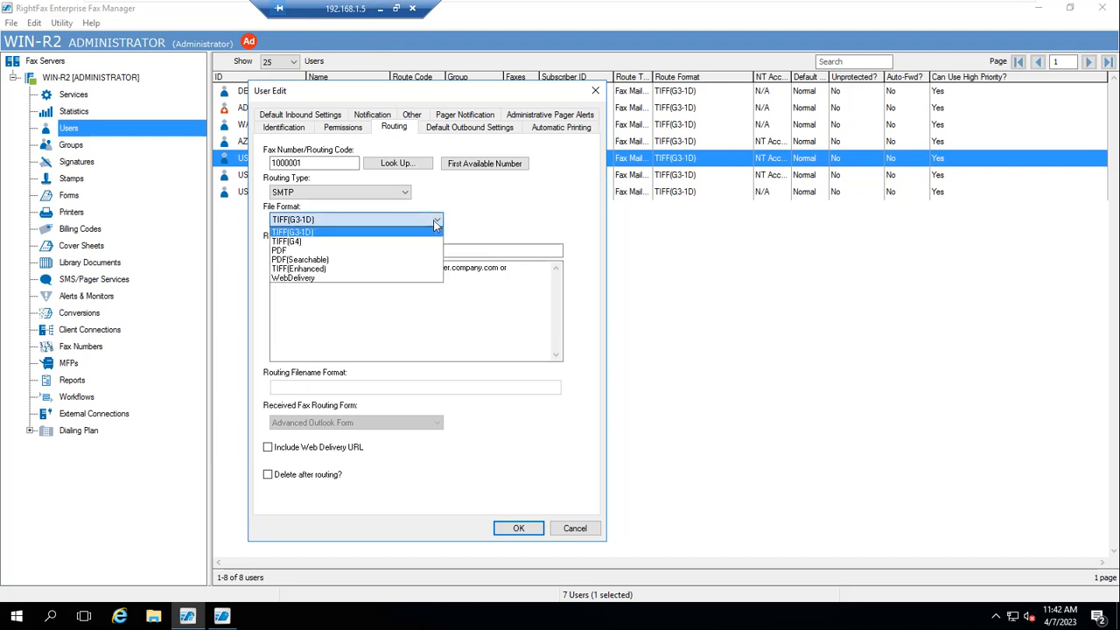
click(278, 251)
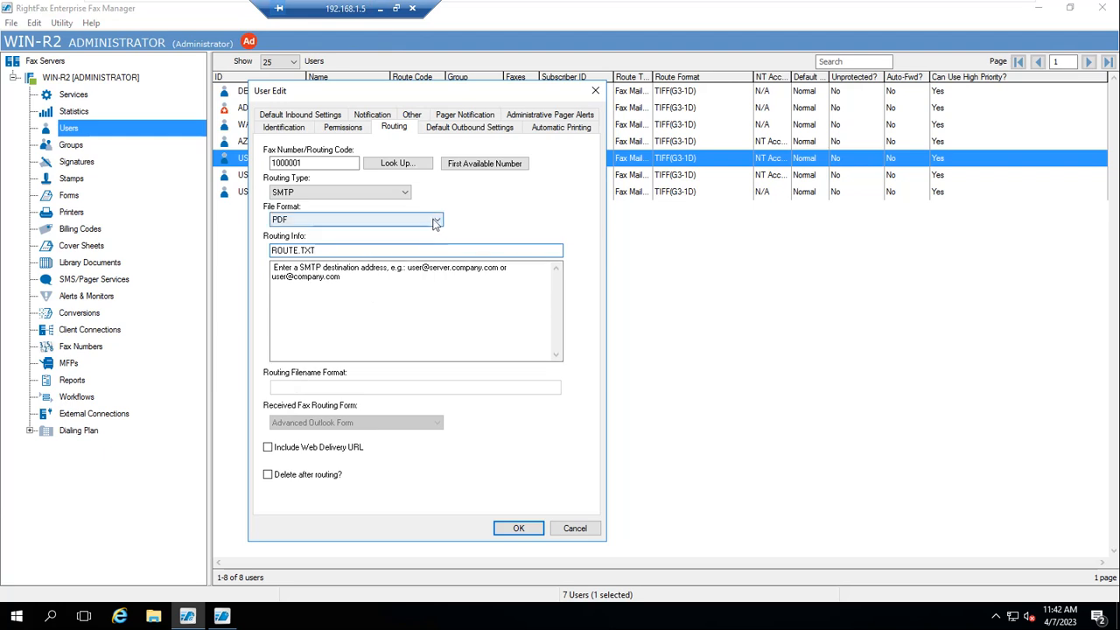
click(433, 226)
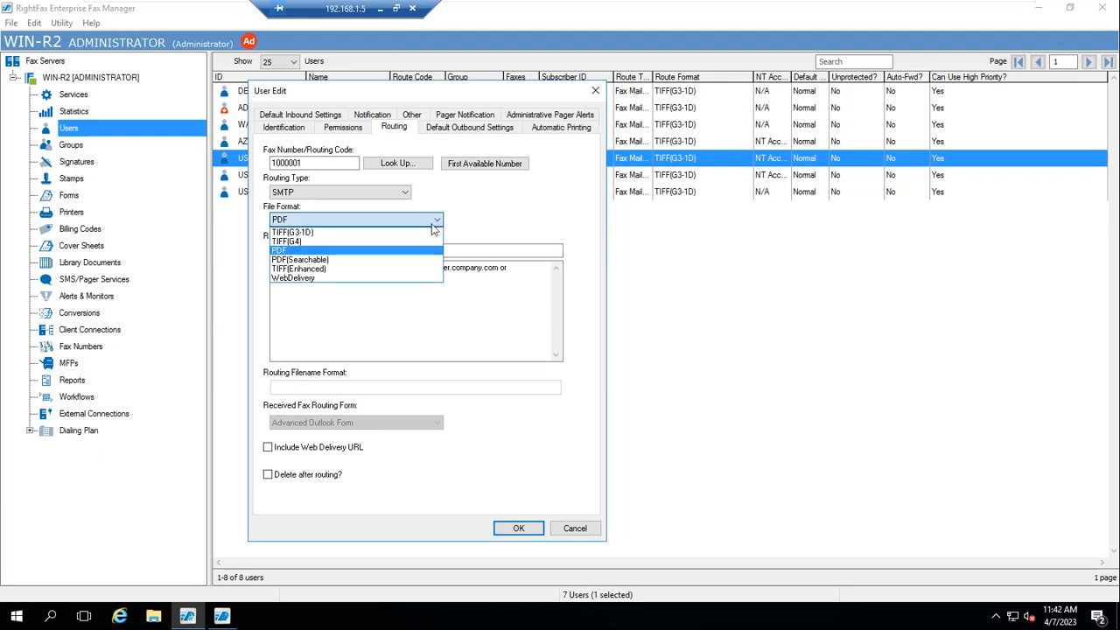
click(317, 269)
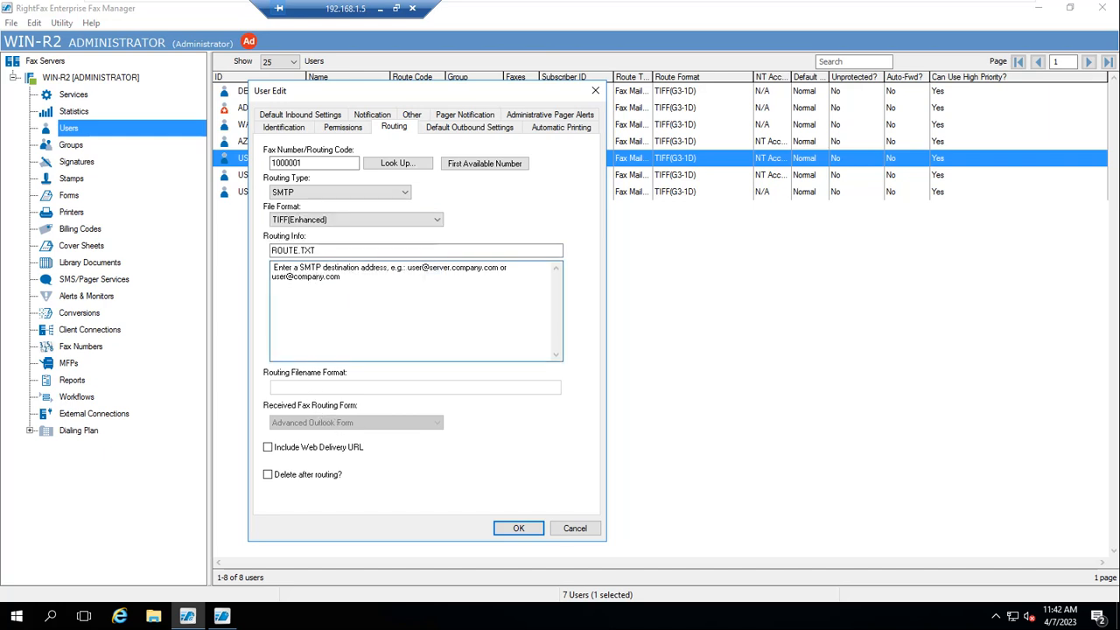
click(318, 251)
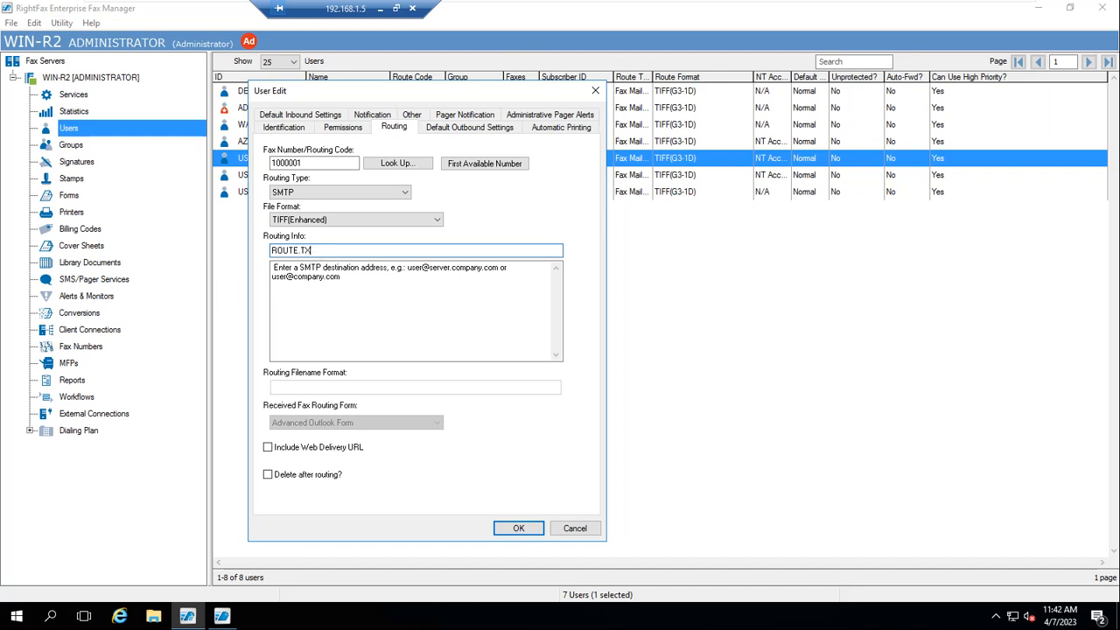
Delete ROUTE.TXT from Routing Info and enter the recipient's e-mail address instead
key(BackSpace)
key(BackSpace)
key(BackSpace)
key(BackSpace)
key(BackSpace)
key(BackSpace)
key(BackSpace)
click(310, 307)
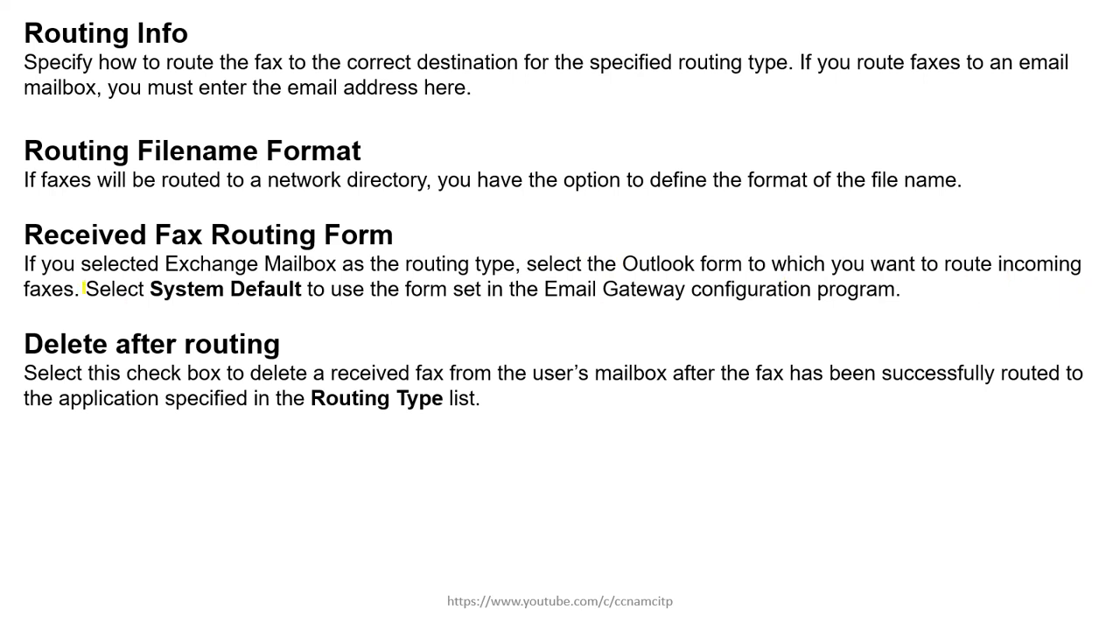
key(super)
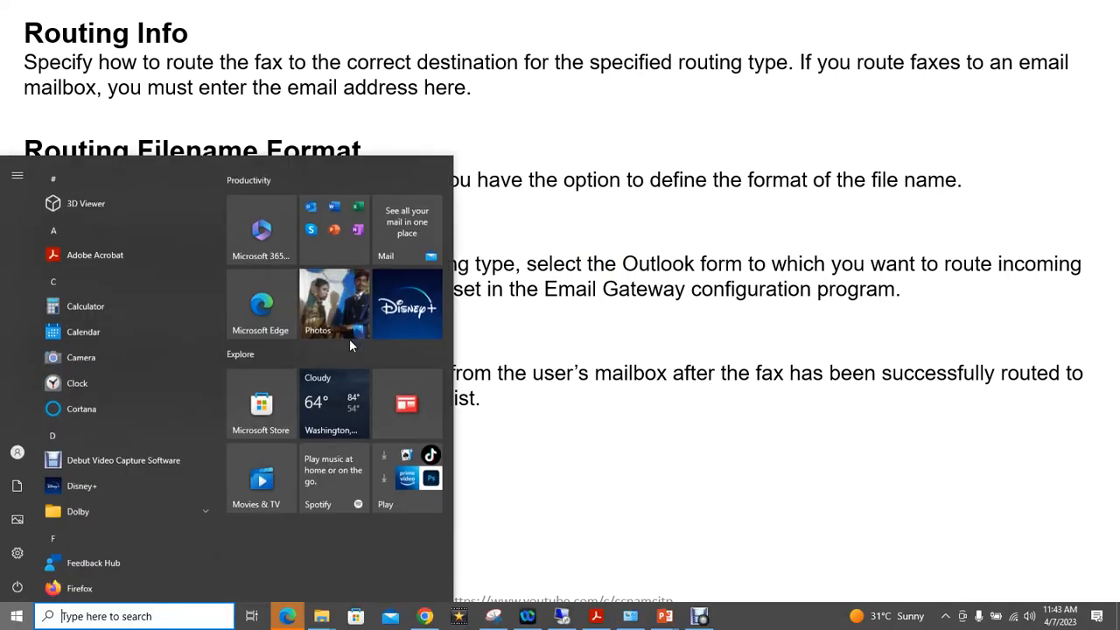
Choose Microsoft Exchange as the routing type, keeping TIFF(G3-1D) as the file format
click(562, 617)
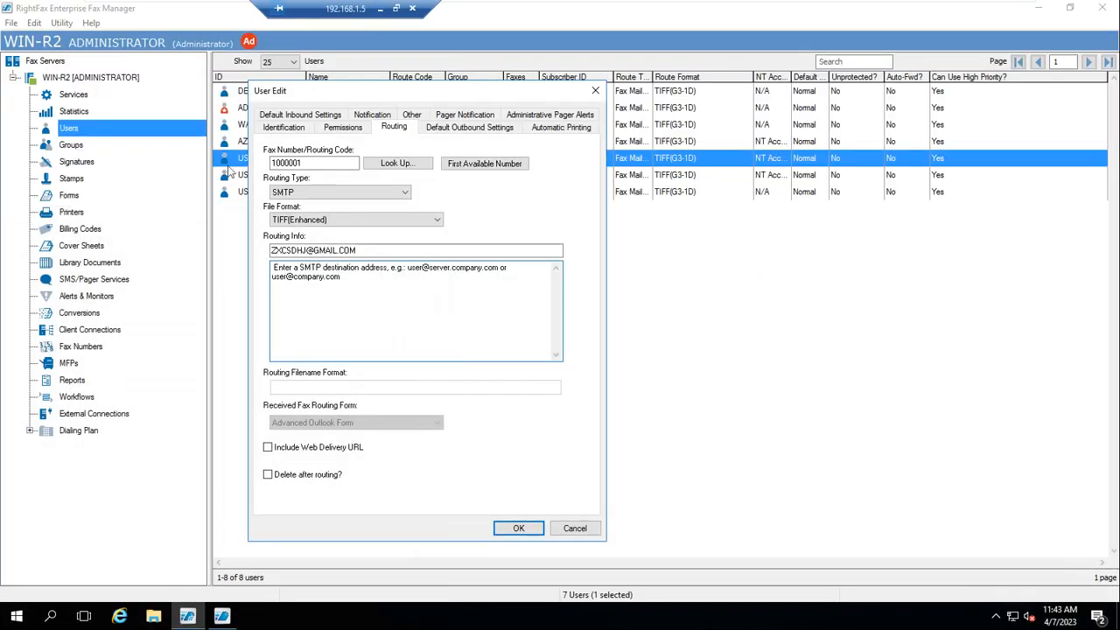
click(403, 193)
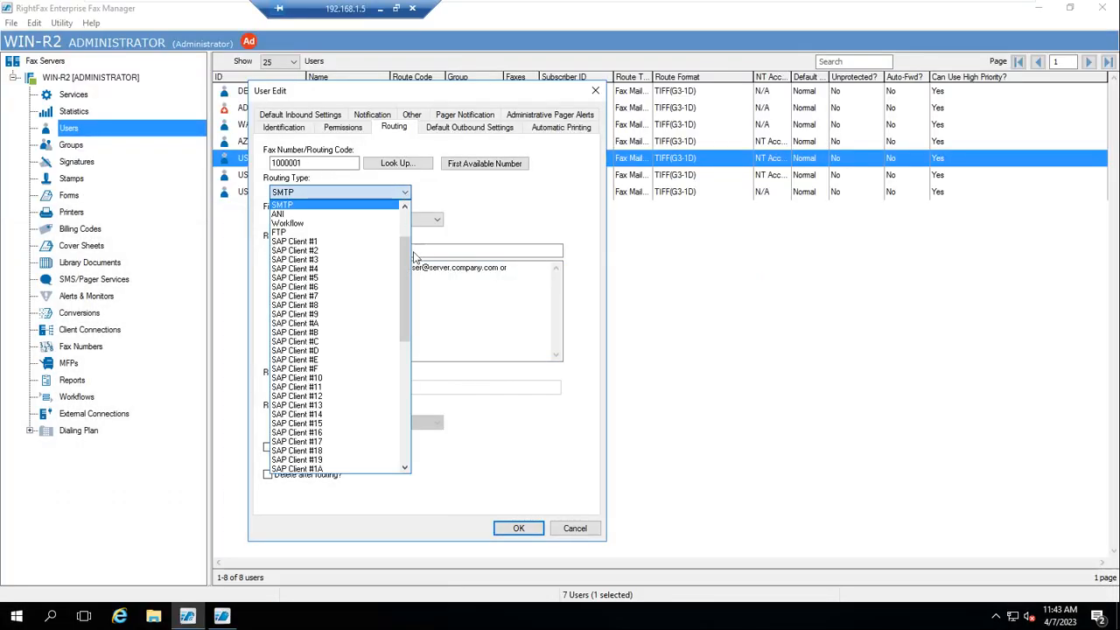
drag(406, 310, 399, 227)
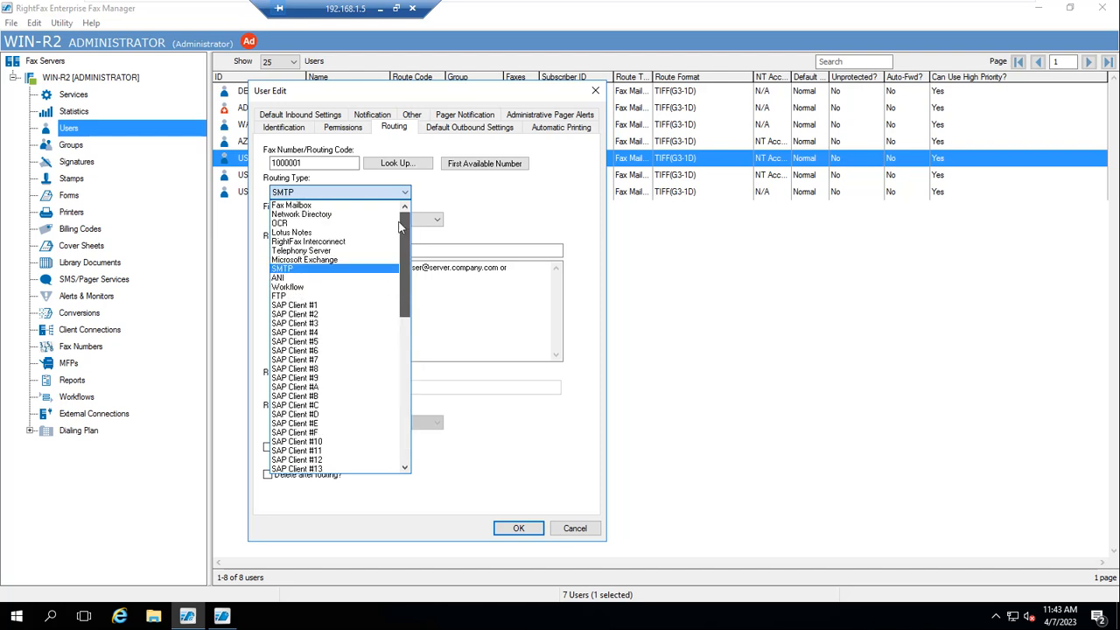
click(313, 260)
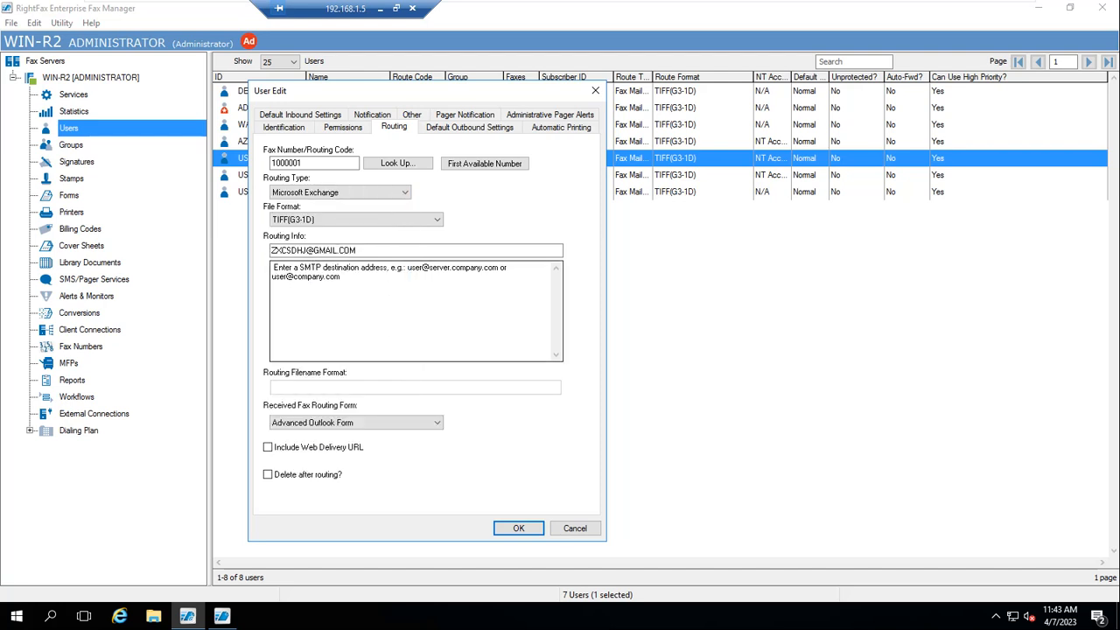
click(435, 222)
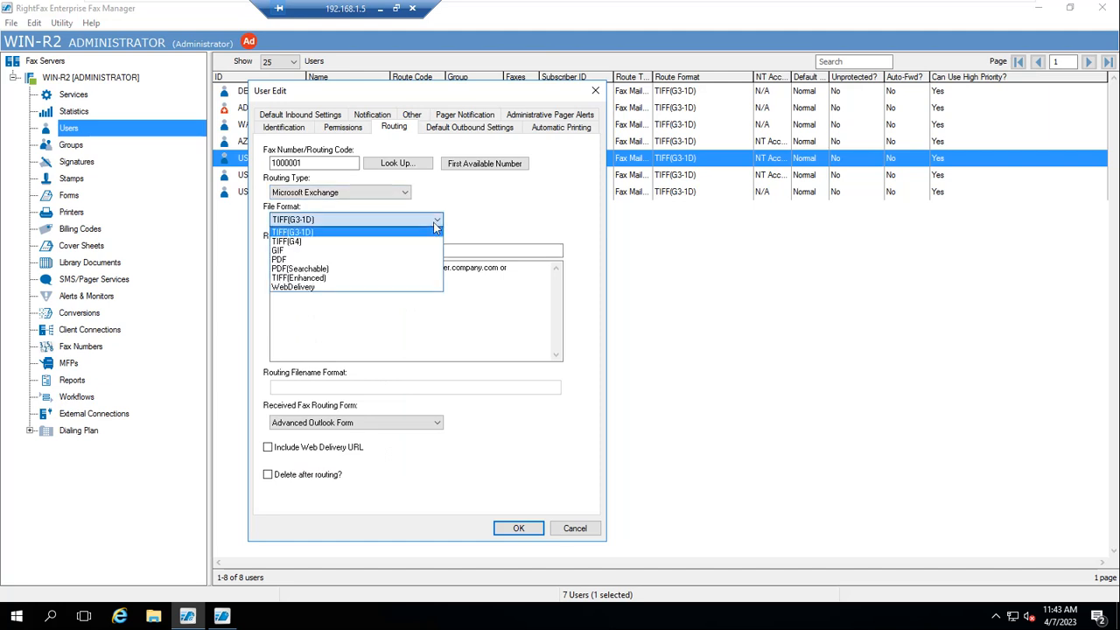
click(436, 222)
click(341, 277)
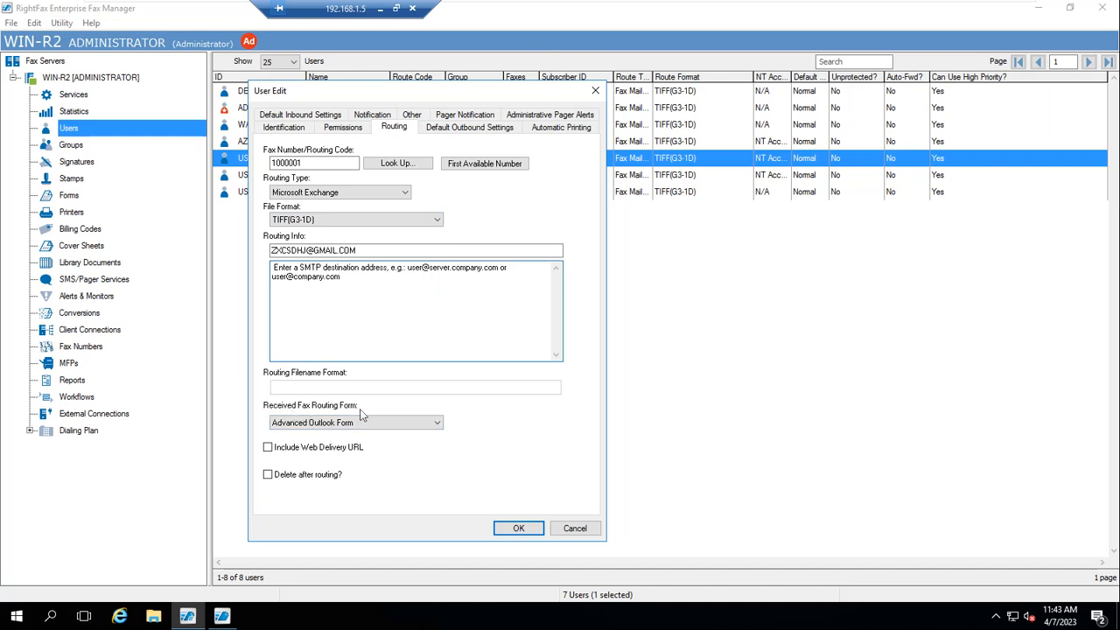
Cycle the Received Fax Routing Form through System Default and None to Advanced Outlook Form
click(436, 424)
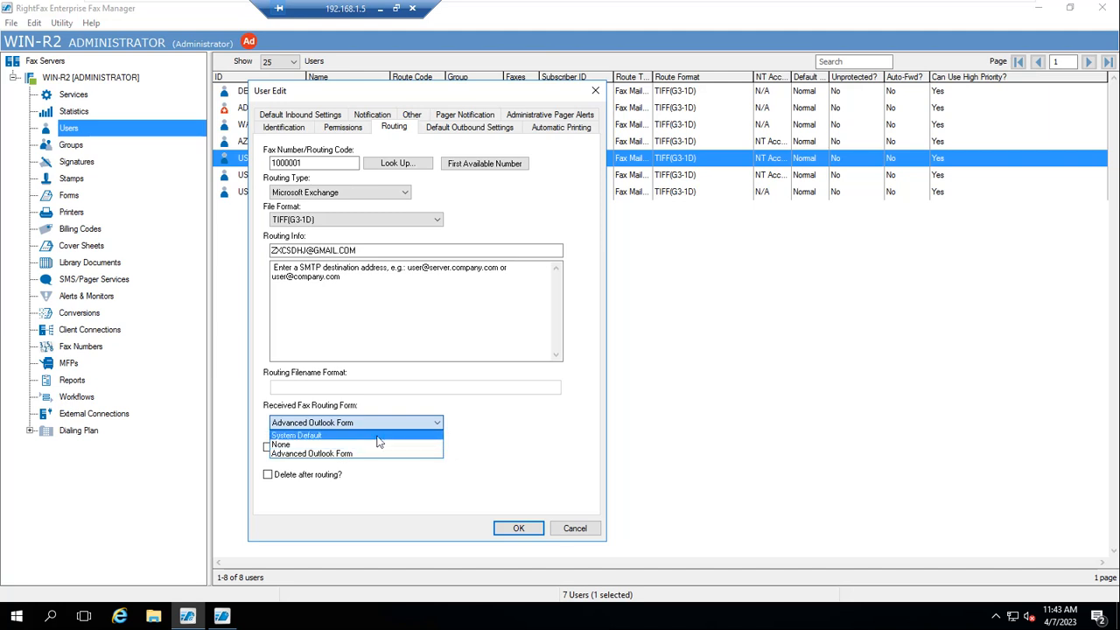
click(378, 436)
click(432, 424)
click(386, 446)
click(438, 427)
click(400, 461)
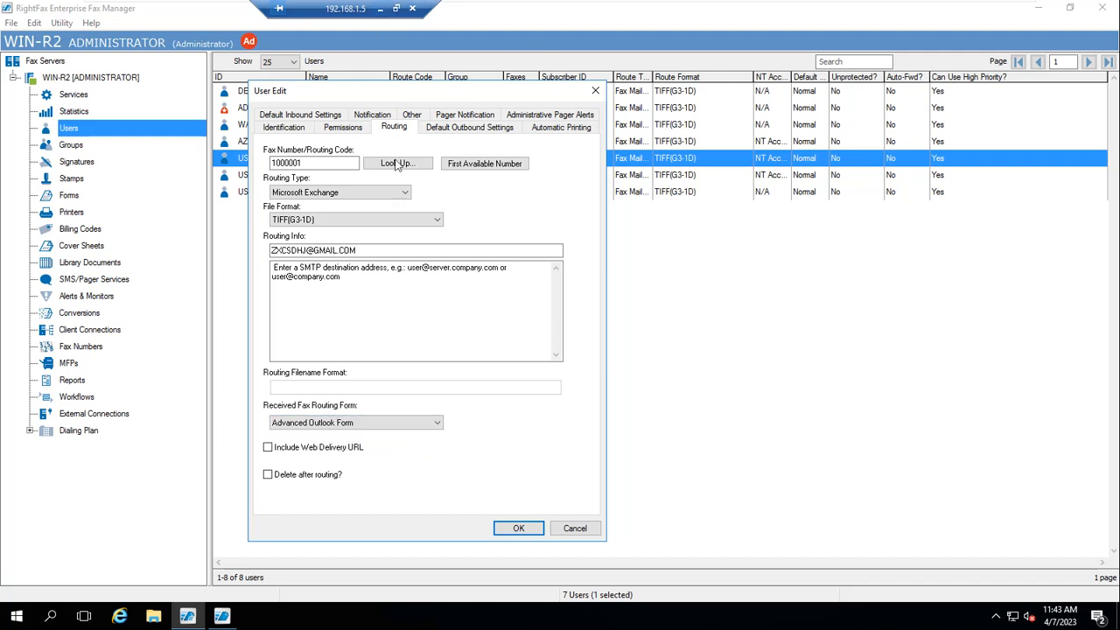
Switch the routing type back to Fax Mailbox
click(398, 194)
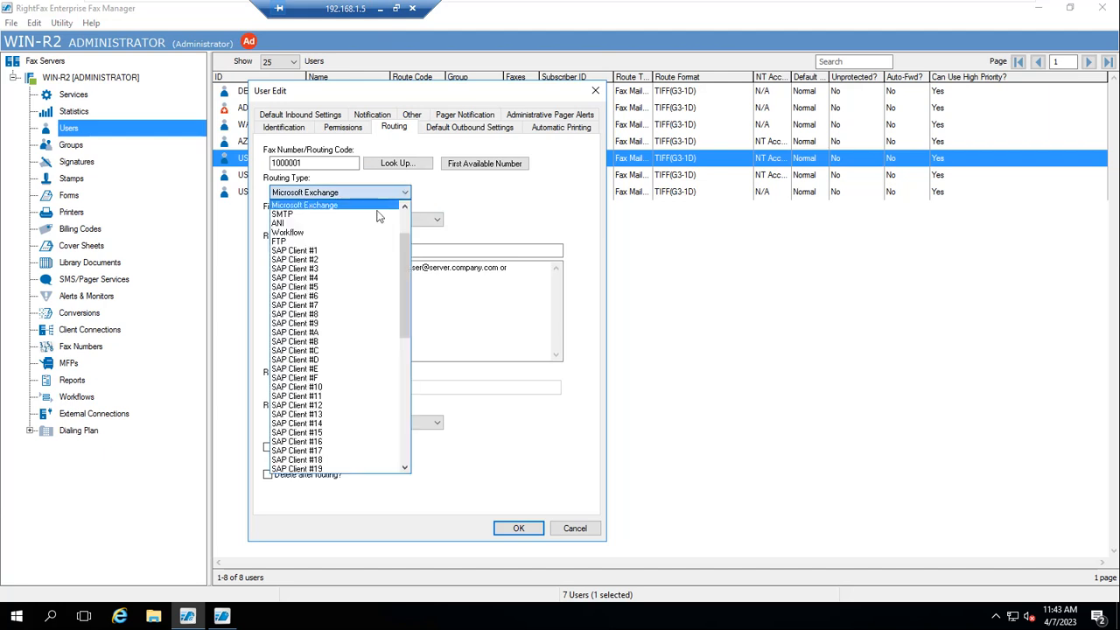
drag(408, 274, 407, 252)
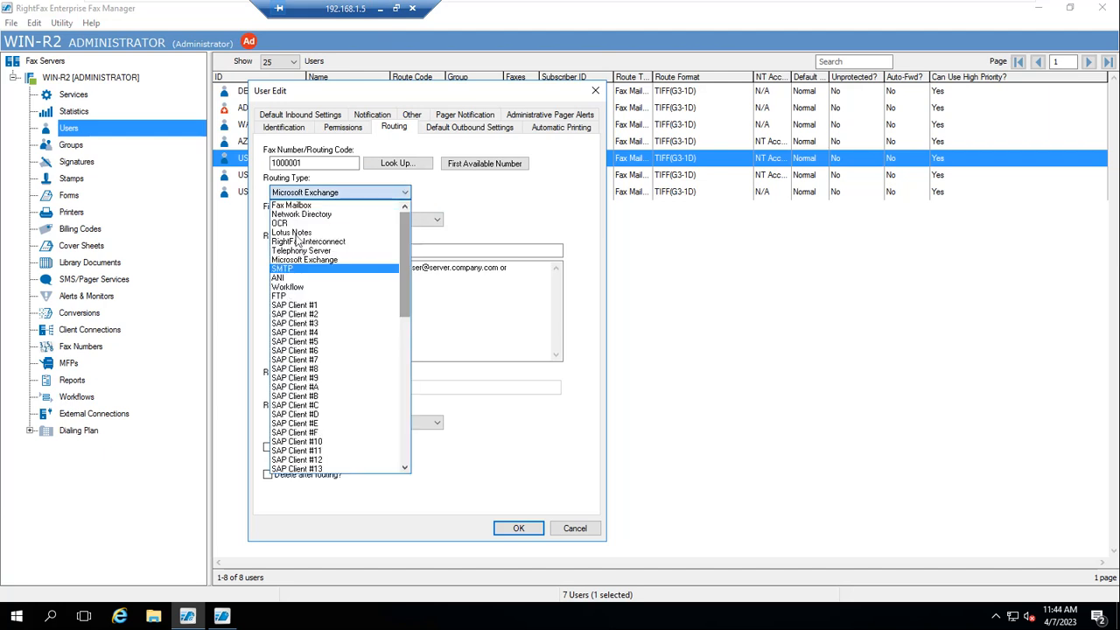
click(292, 205)
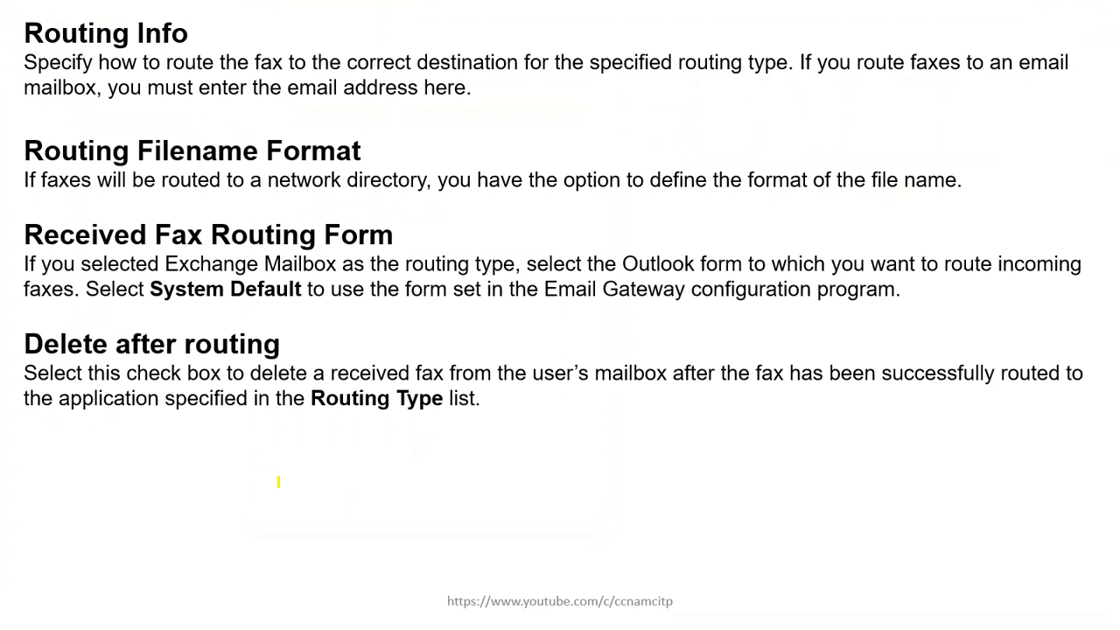
Highlight the 'Delete after routing' heading in yellow on the slide
drag(25, 341, 95, 321)
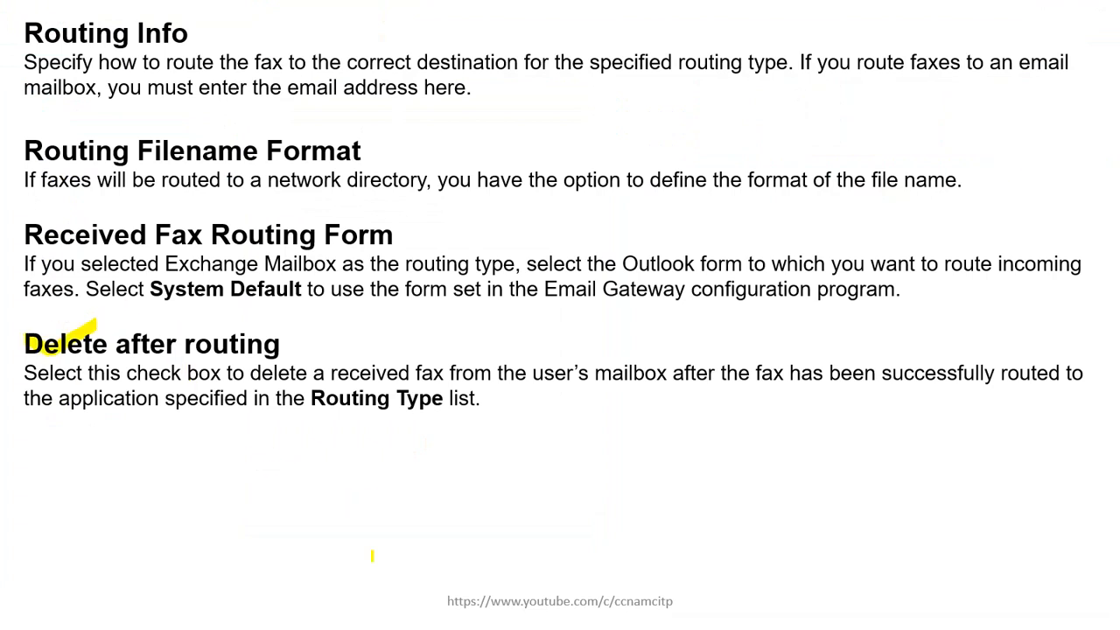
key(super)
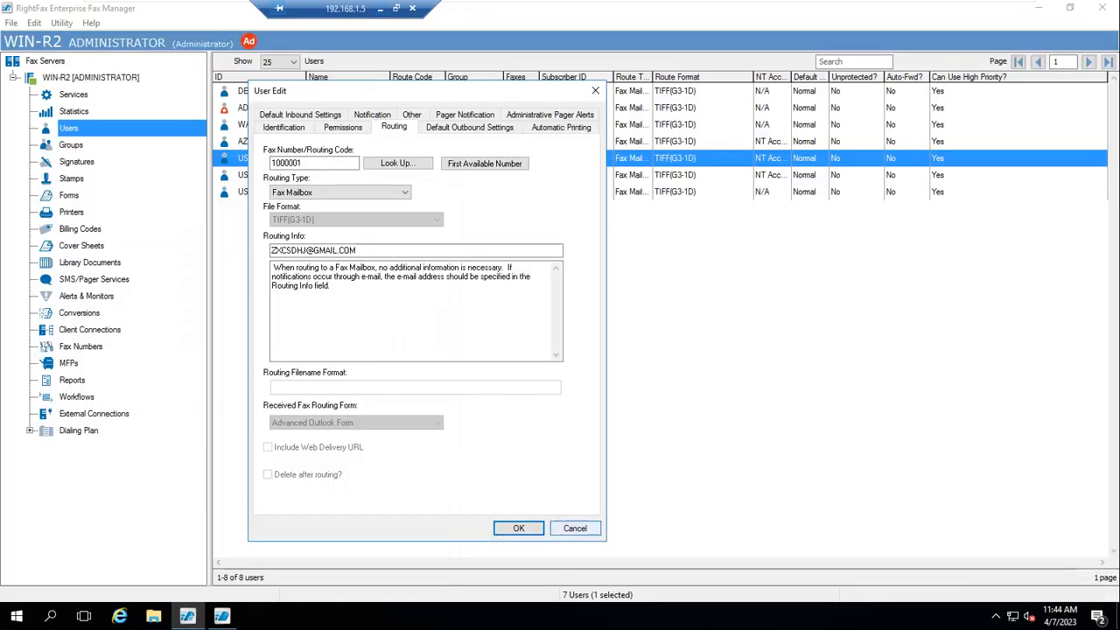
Set USER2's routing type to Microsoft Exchange, leaving Advanced Outlook Form as the routing form
click(402, 191)
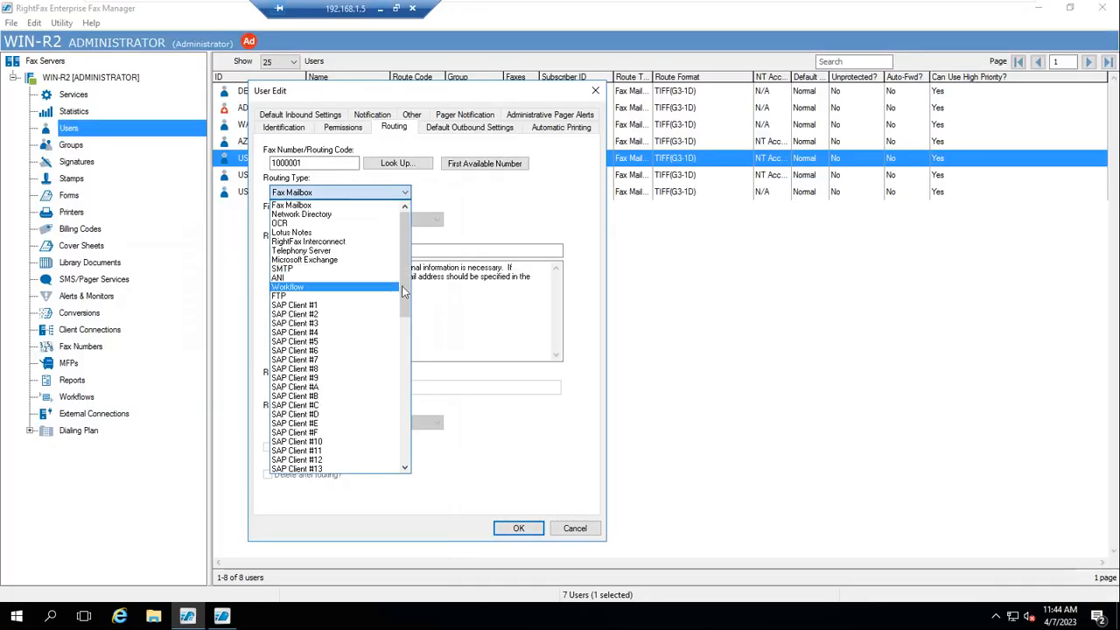
click(301, 260)
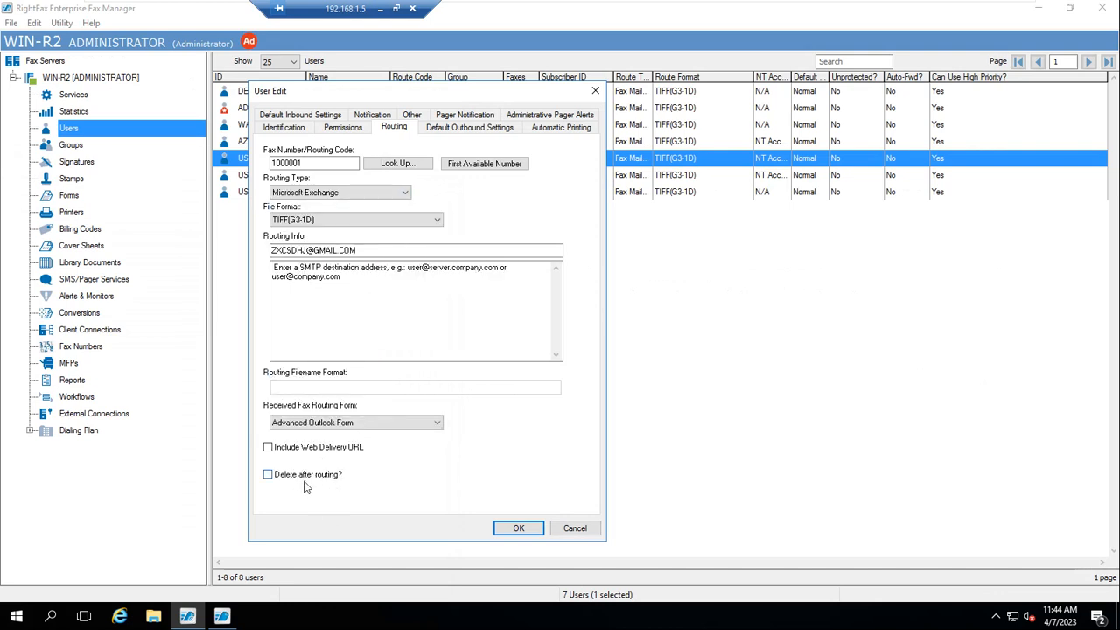
click(405, 192)
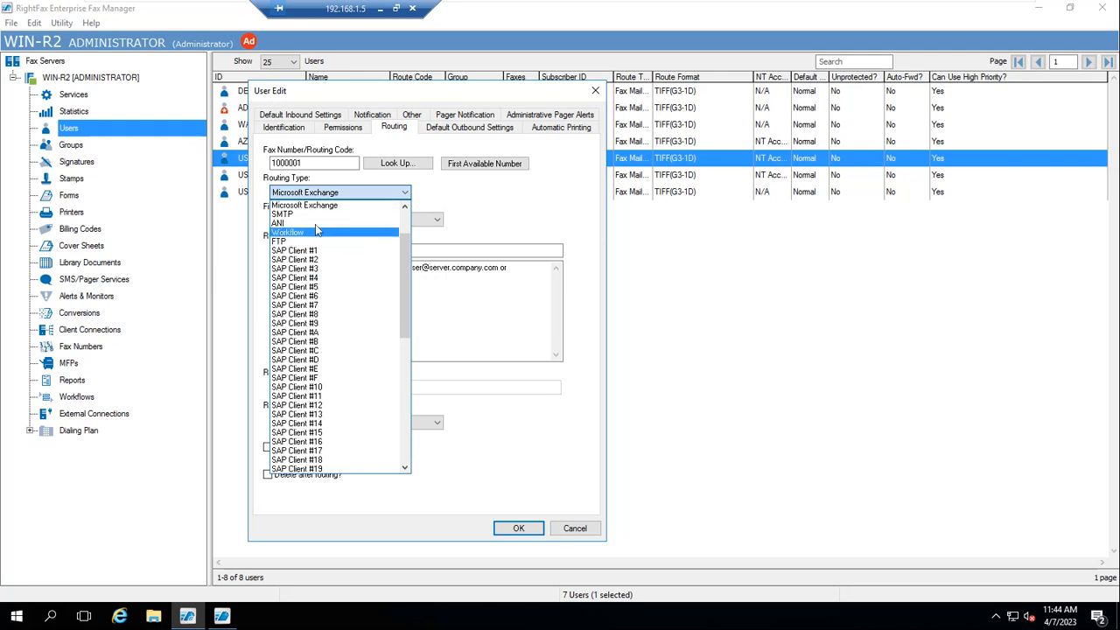
click(512, 447)
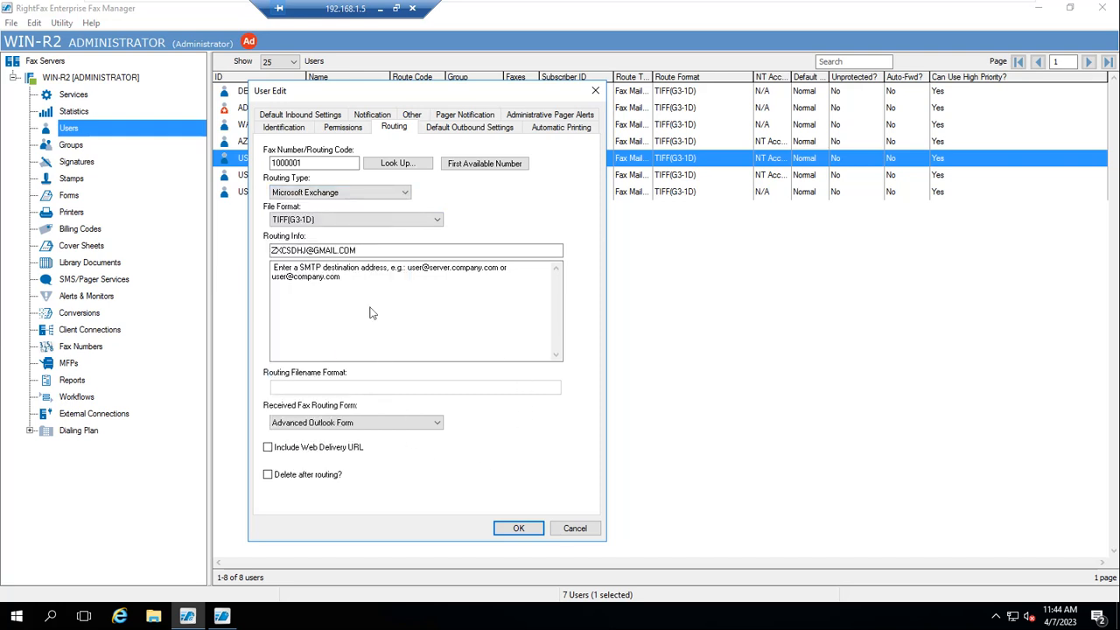